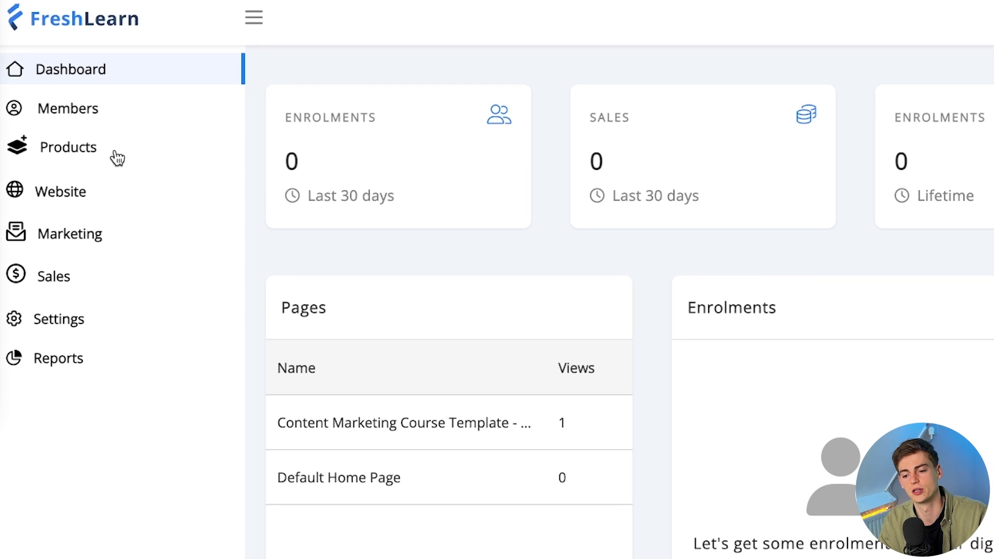
- Go to Products > Courses and start creating a new course
click(91, 129)
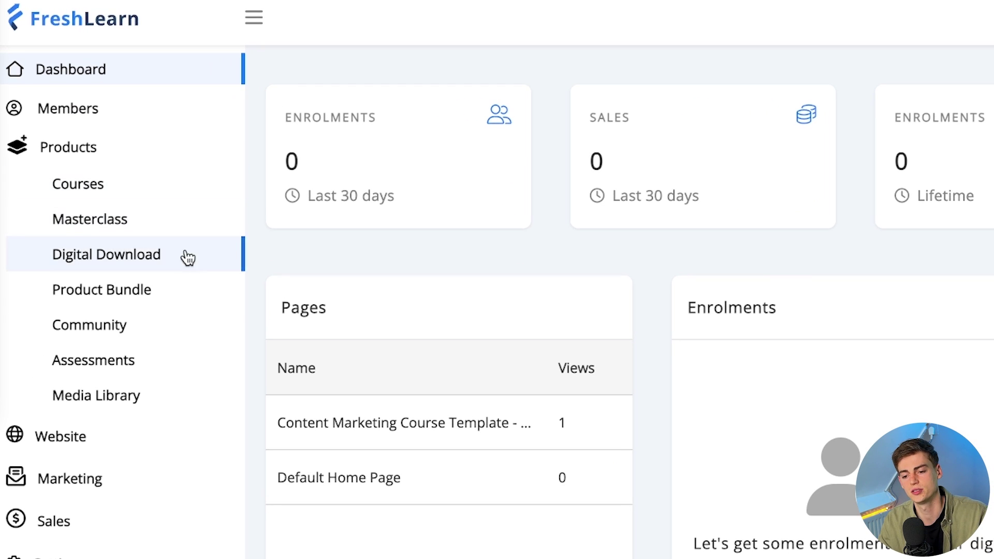
click(121, 203)
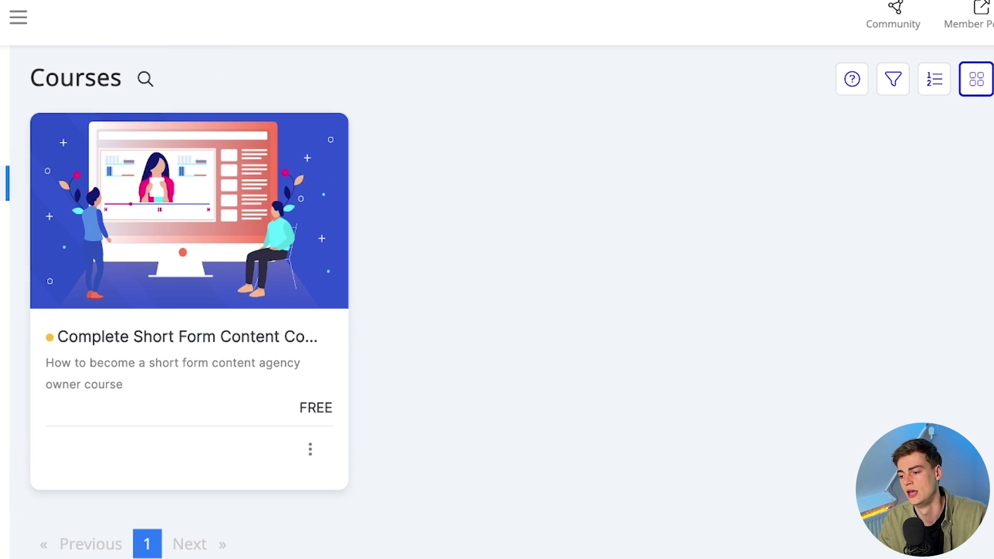
click(950, 84)
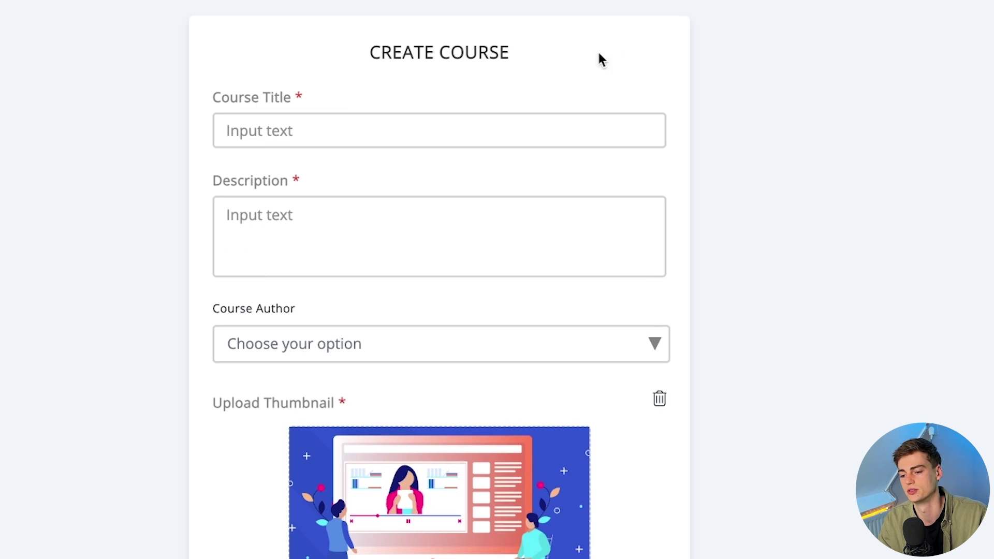
- Title the course 'How to start your own marketing agency' and paste the 2-hour digital agency description
click(258, 131)
text(H)
key(Delete)
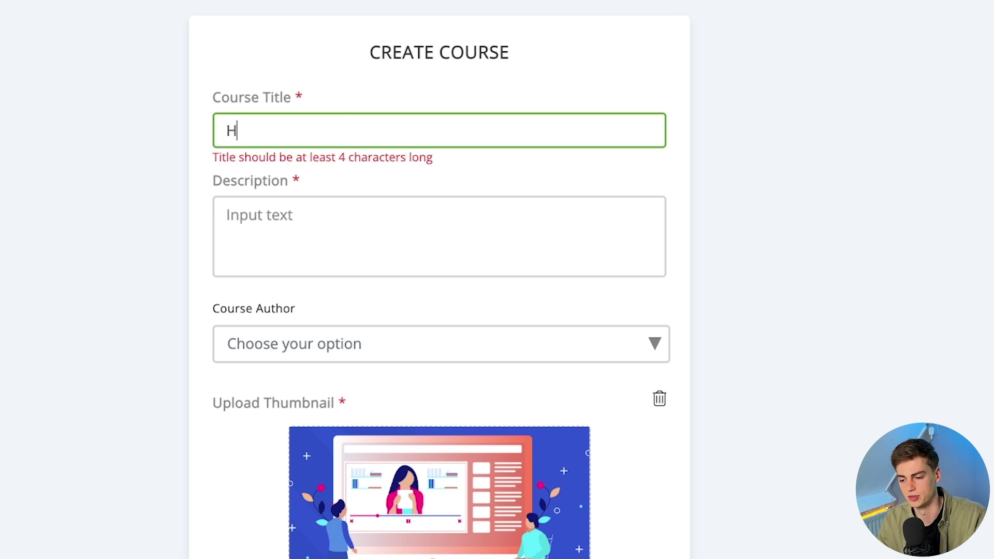
text(ow to start your ow)
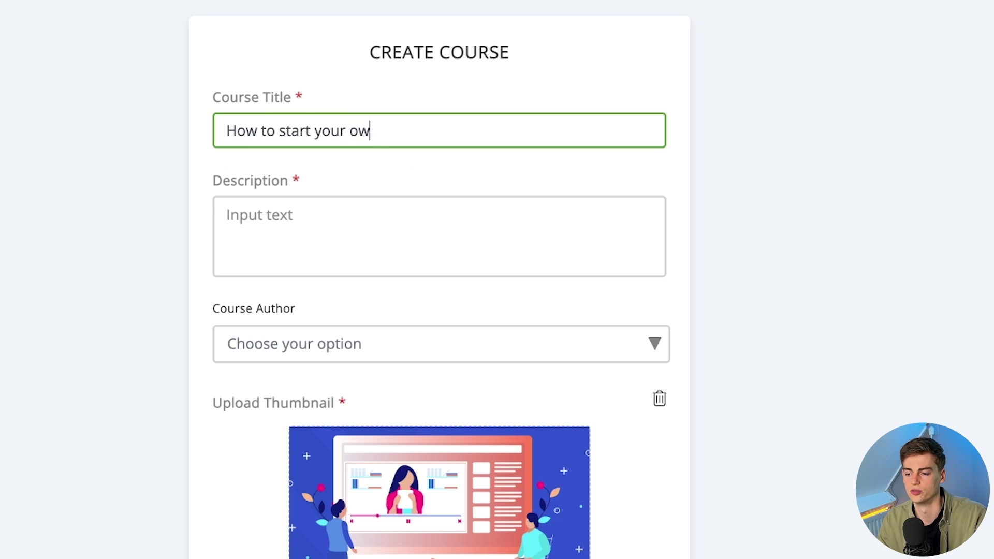
text(n marketing agency)
click(261, 238)
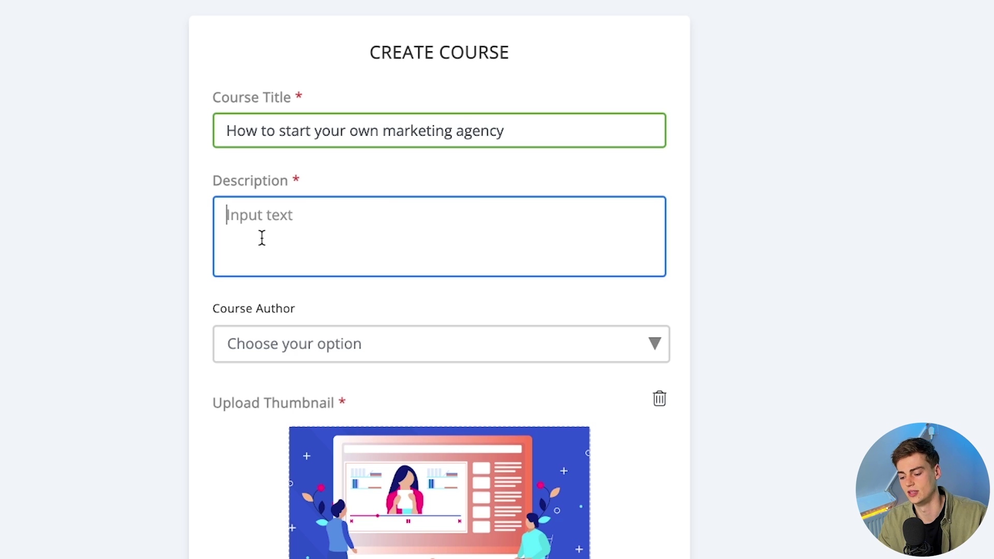
text(Learn how to start a digital agency in 2 hours with this course)
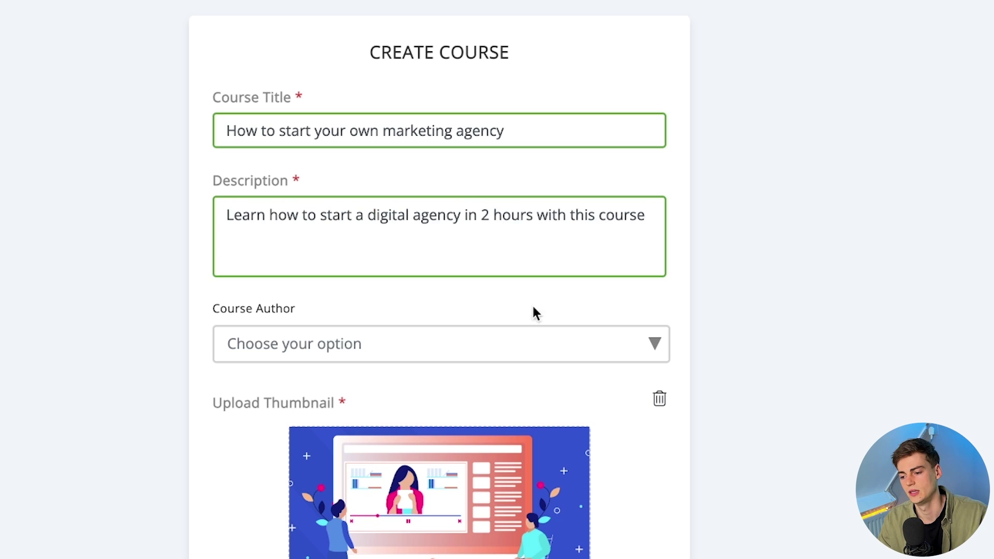
scroll(406, 389, down, 2)
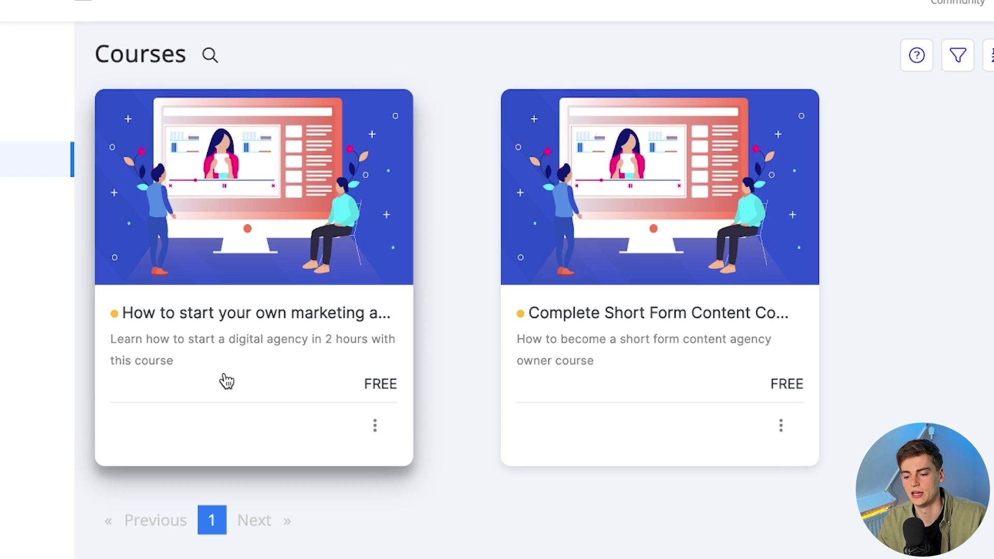
- Open the new course's curriculum and rename Module 1 to 'Setting up your business'
click(239, 342)
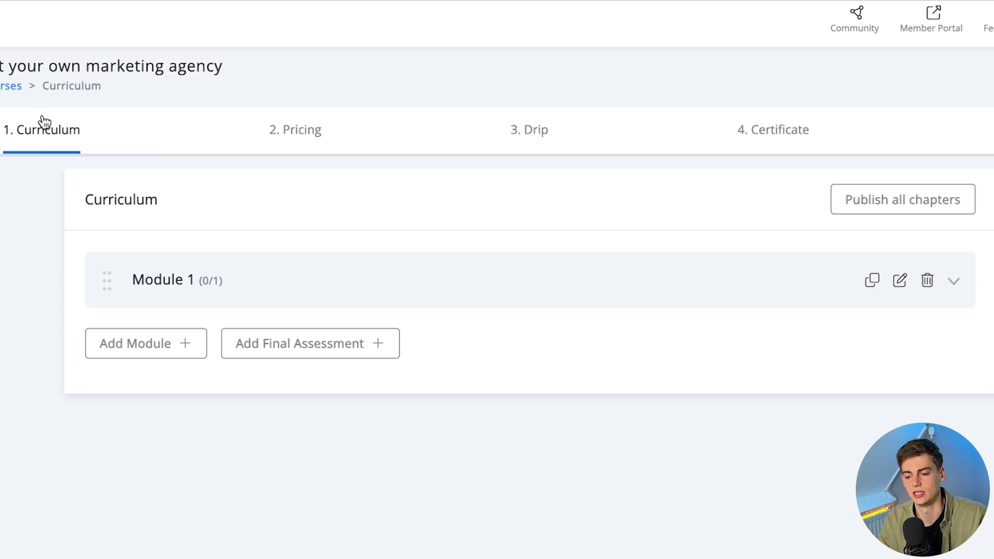
click(248, 291)
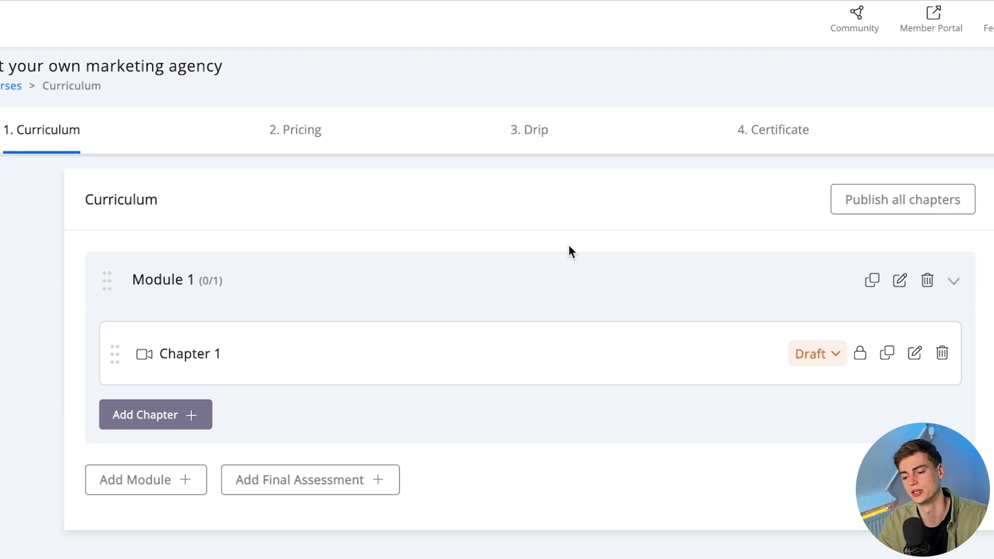
click(164, 289)
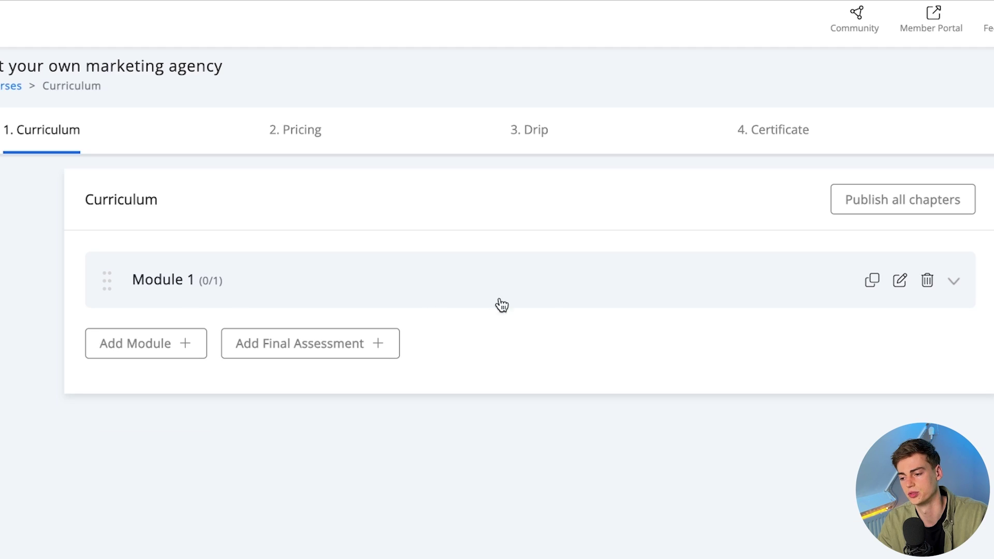
click(899, 283)
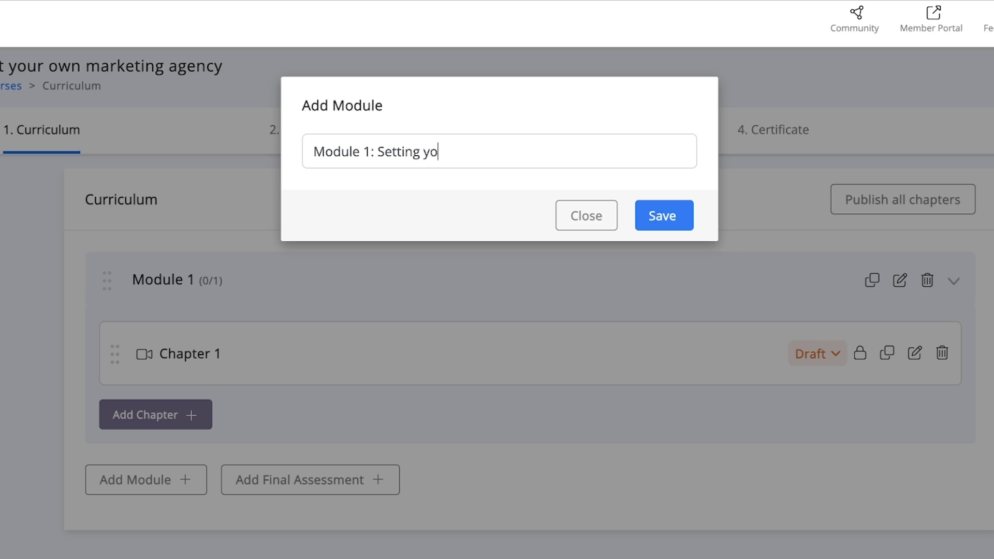
text(Setting up your business)
key(Return)
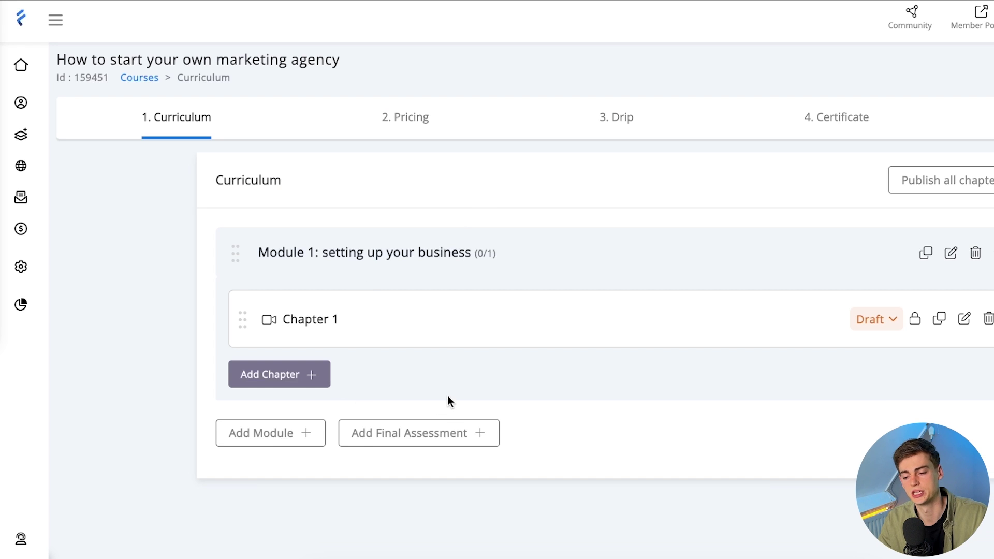
- Rename the first chapter to 'Chapter 1: Introduction'
click(962, 320)
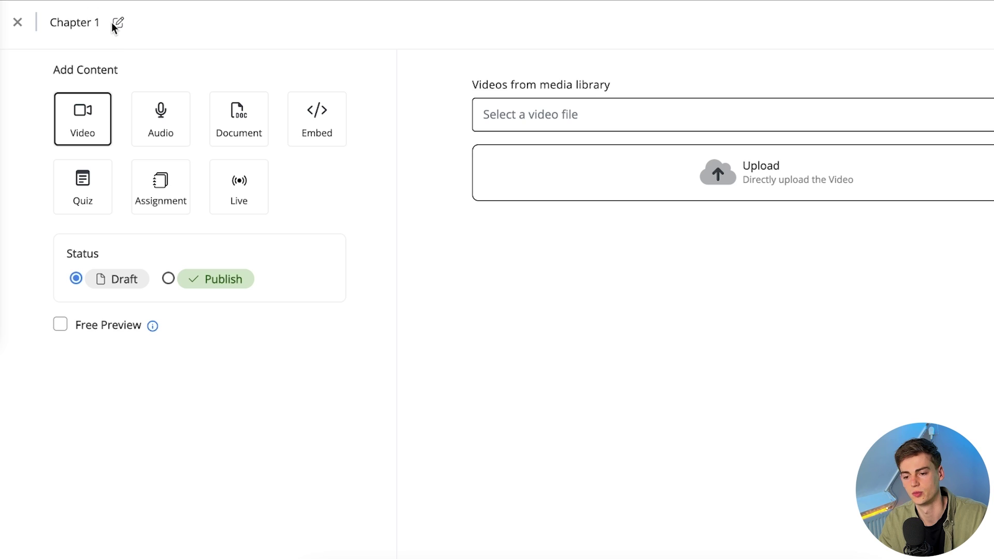
click(115, 24)
click(206, 19)
text(: )
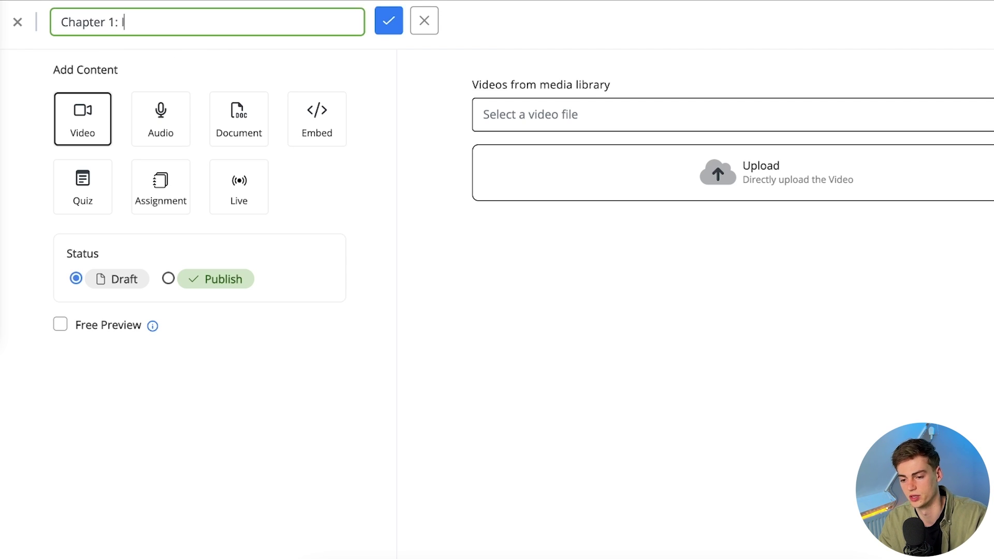
text(Intro)
key(BackSpace)
text(roduction)
key(Return)
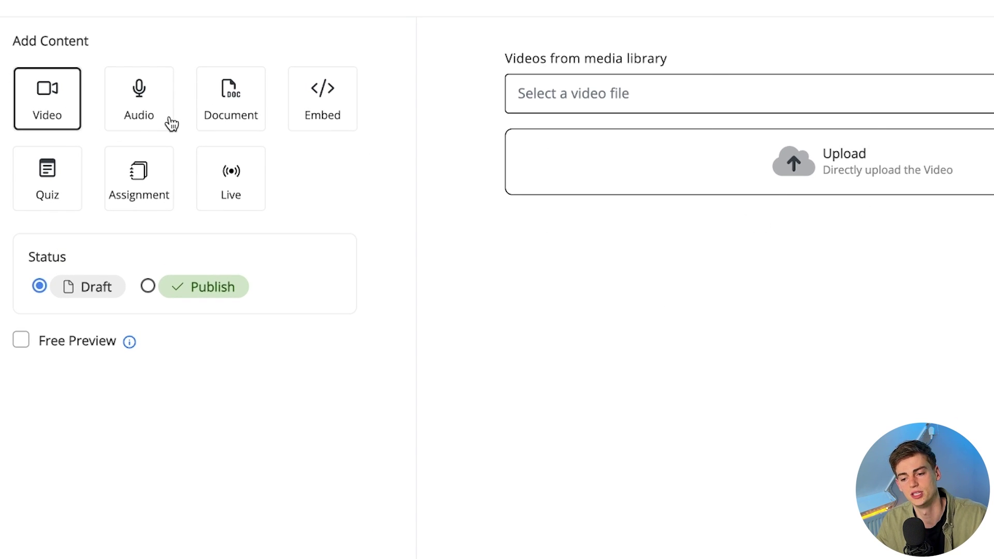
- Compare the audio, document, embed and quiz content types, then keep Video
click(147, 106)
click(235, 93)
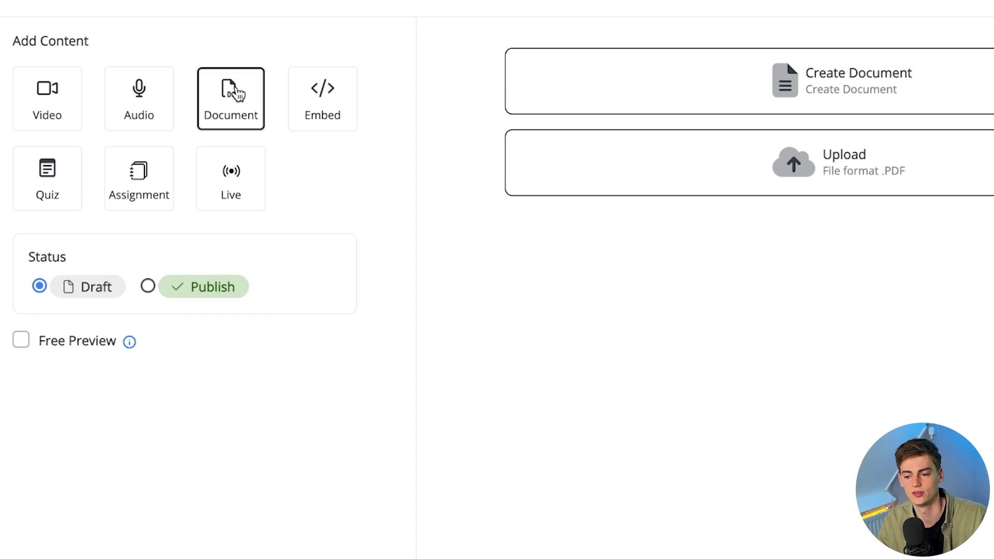
click(339, 106)
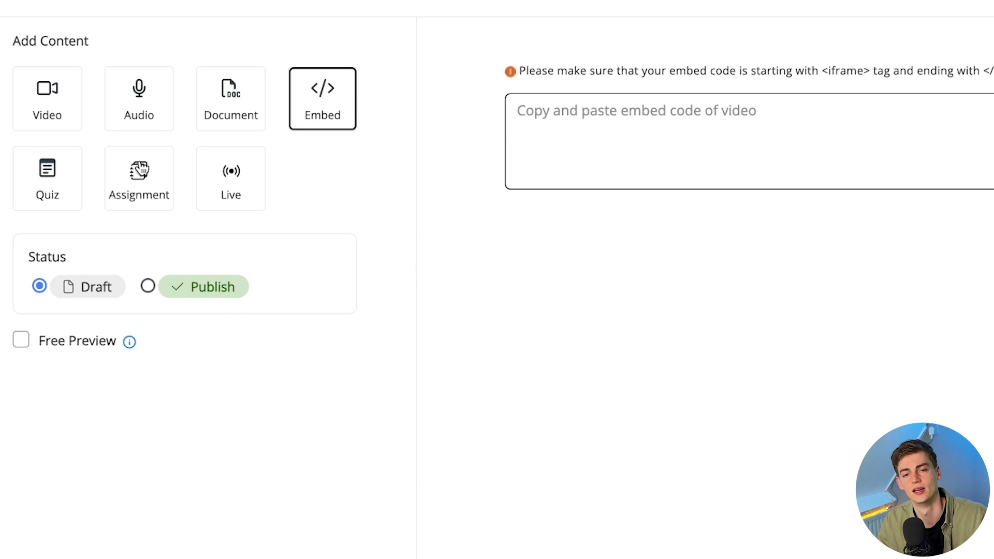
click(60, 207)
drag(136, 196, 142, 195)
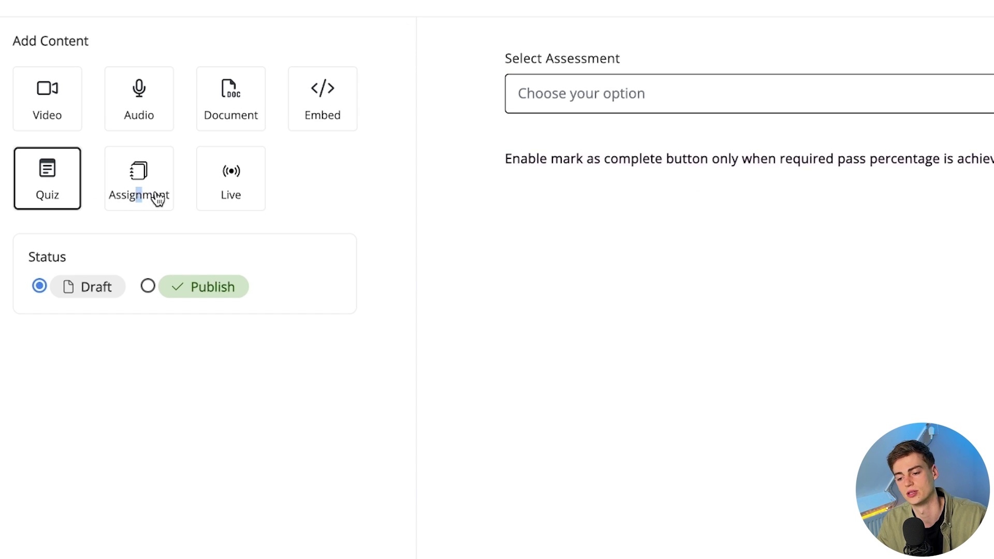
click(54, 115)
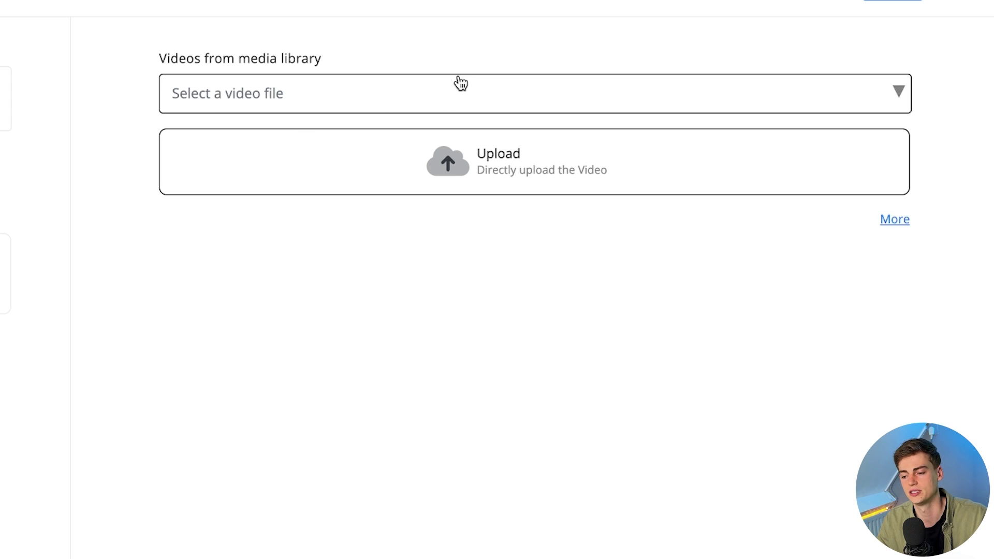
- Upload the mp4 recording from Downloads as the Introduction video and save the chapter
click(475, 185)
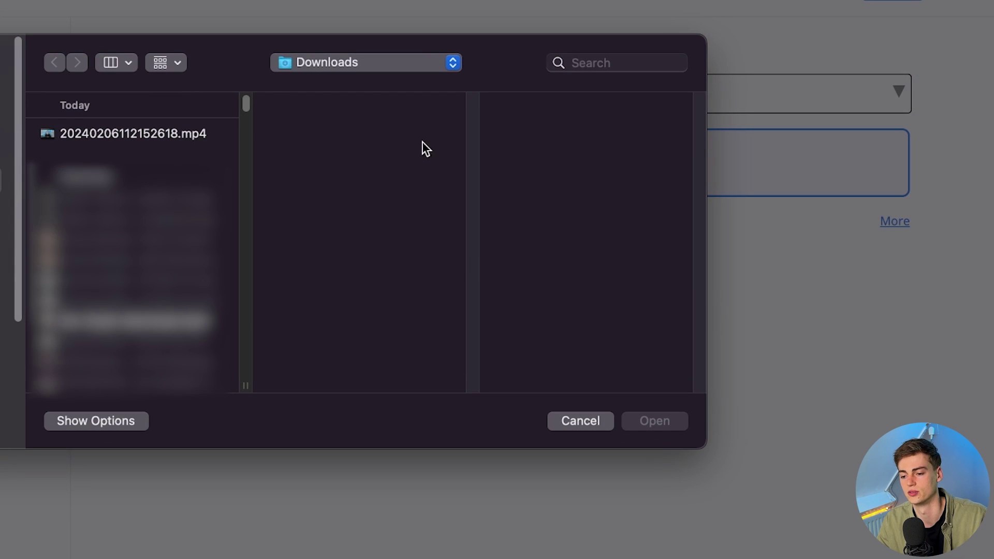
click(165, 134)
click(656, 422)
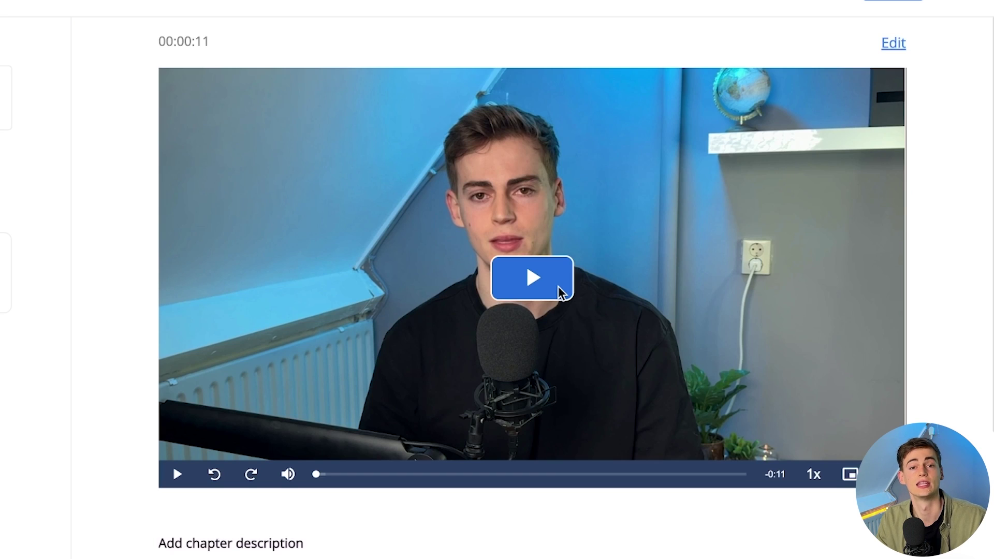
scroll(546, 421, down, 5)
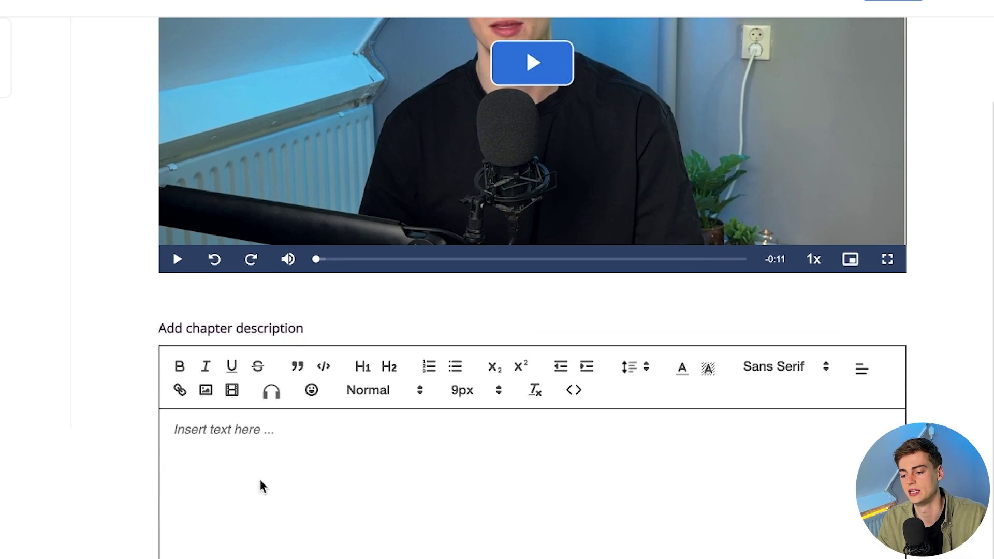
click(232, 441)
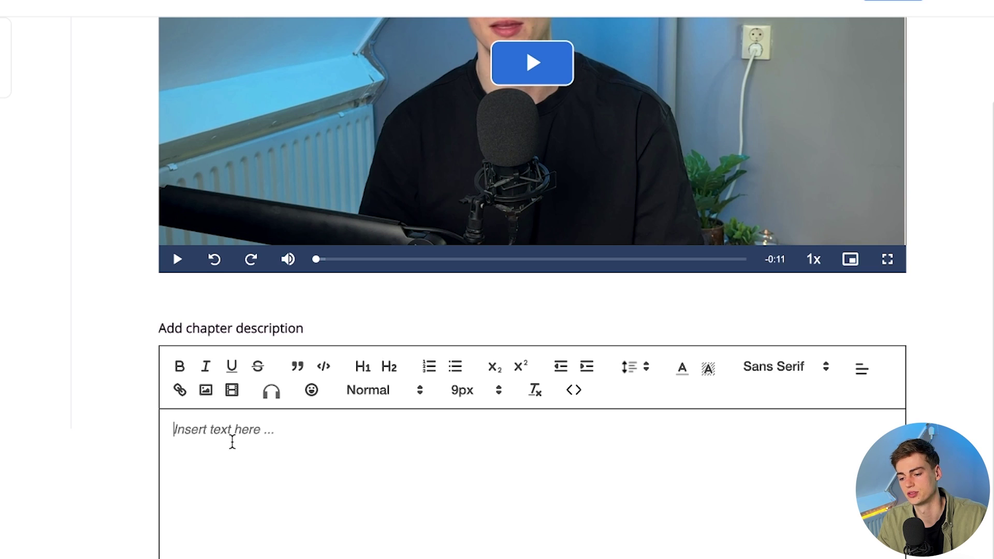
scroll(218, 416, down, 2)
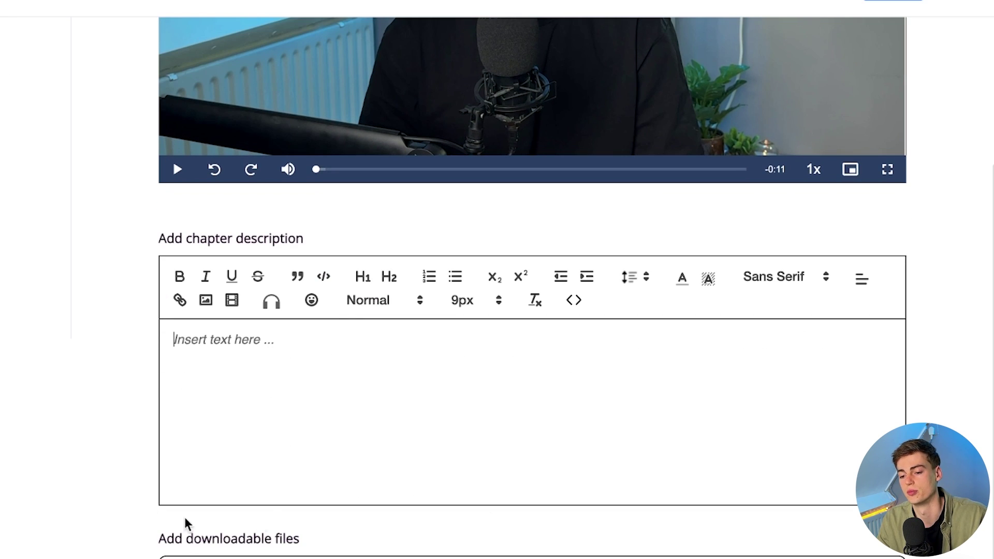
scroll(277, 508, up, 7)
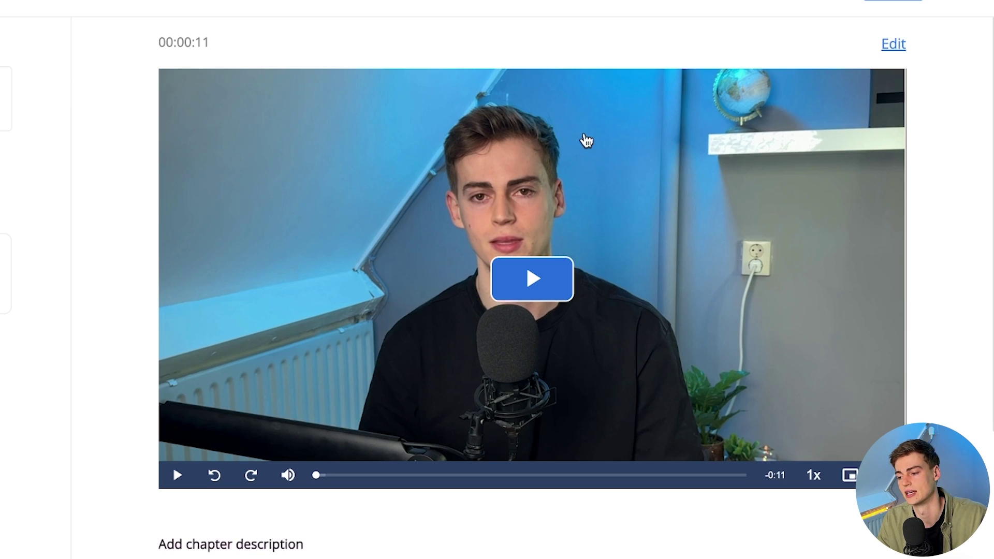
scroll(898, 42, up, 1)
click(899, 19)
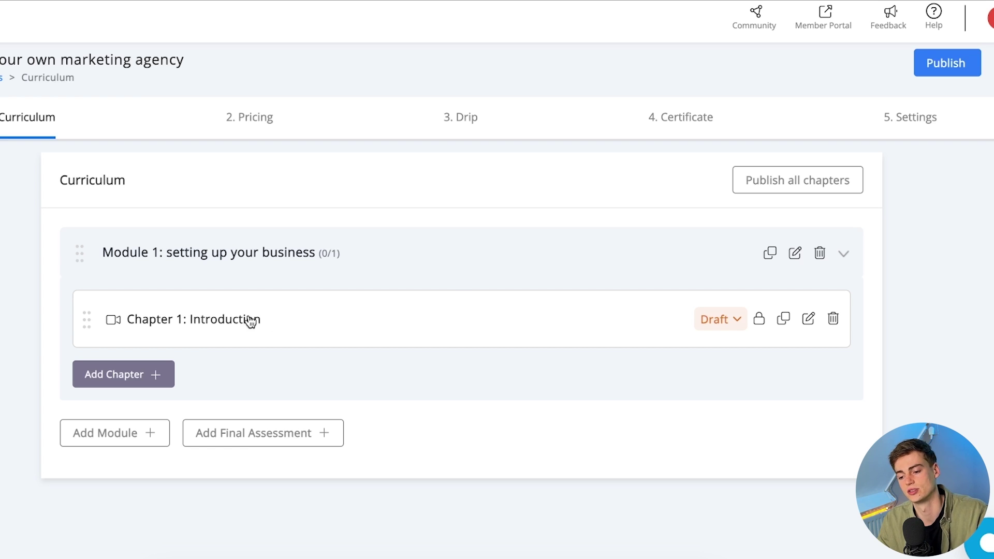
- Add and save 'Chapter 2: how to set up your business' under Module 1
click(129, 381)
text(Chapter 2: how to set up your business)
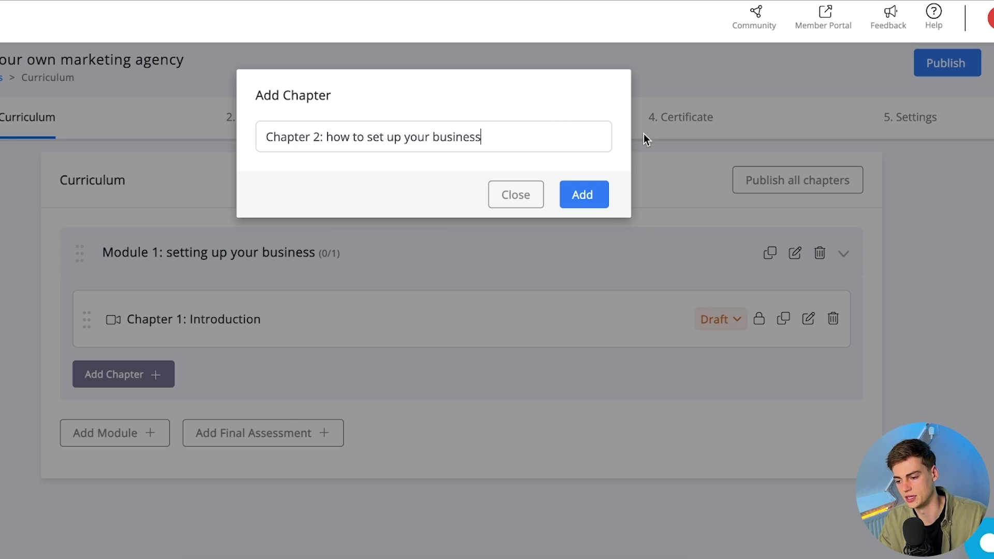
click(592, 196)
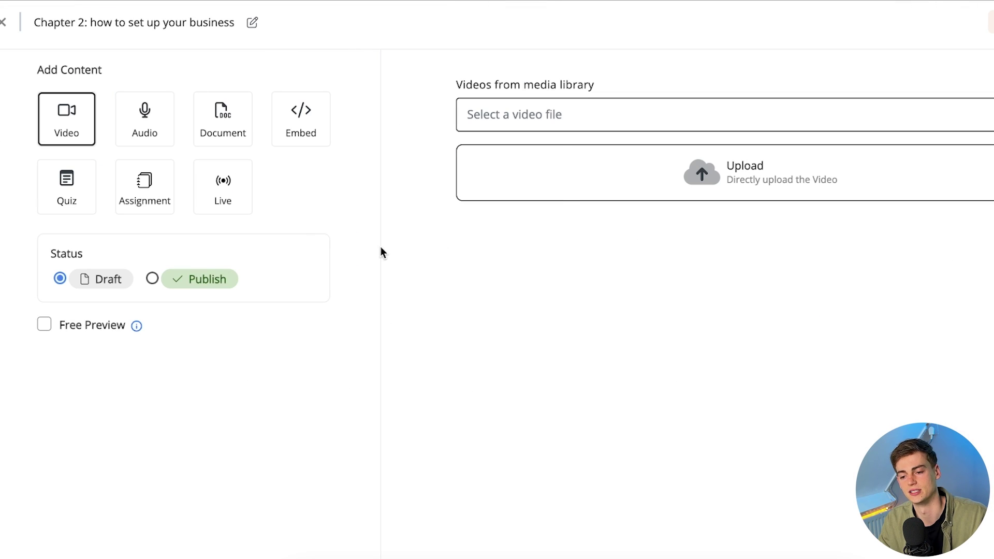
click(907, 25)
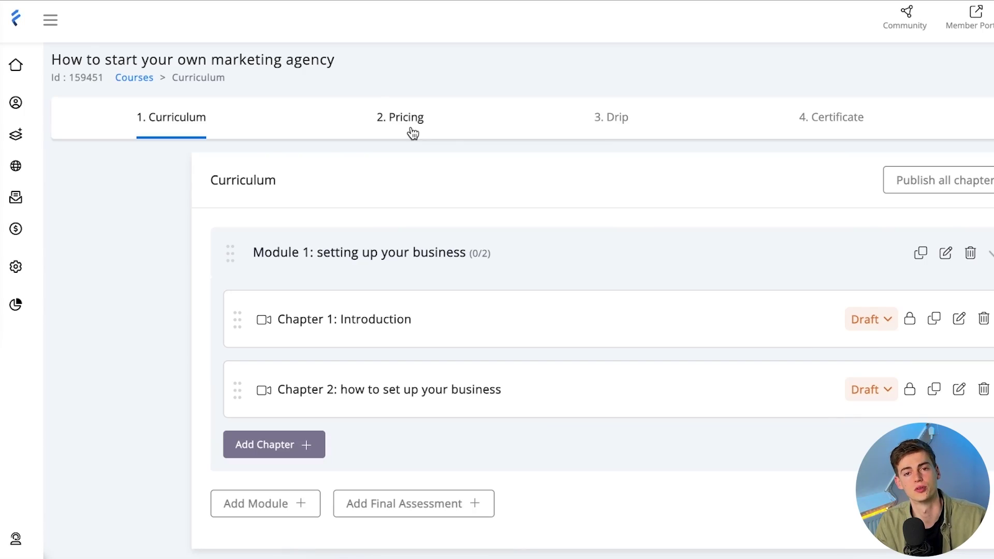
- Start a new pricing plan for the course with the one-time payment type
click(412, 134)
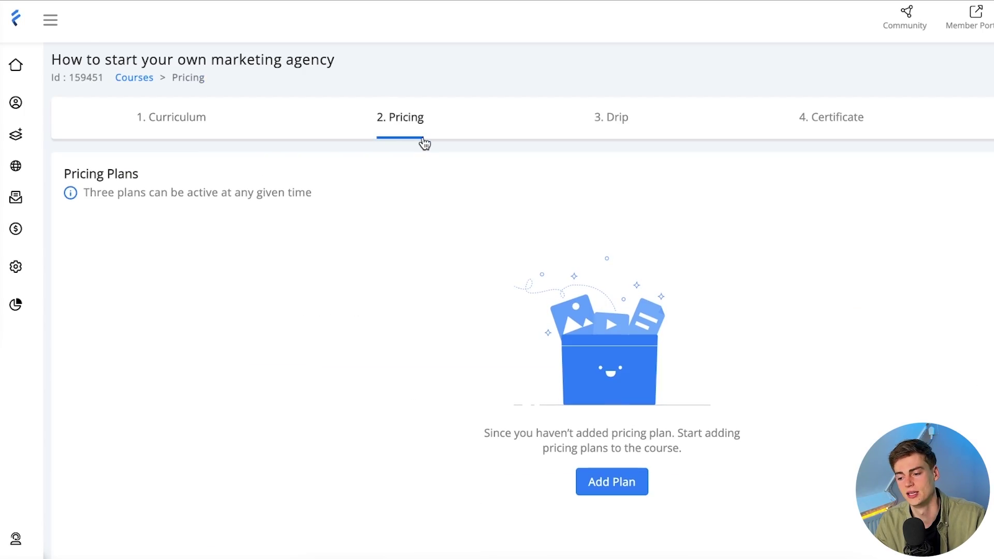
click(964, 190)
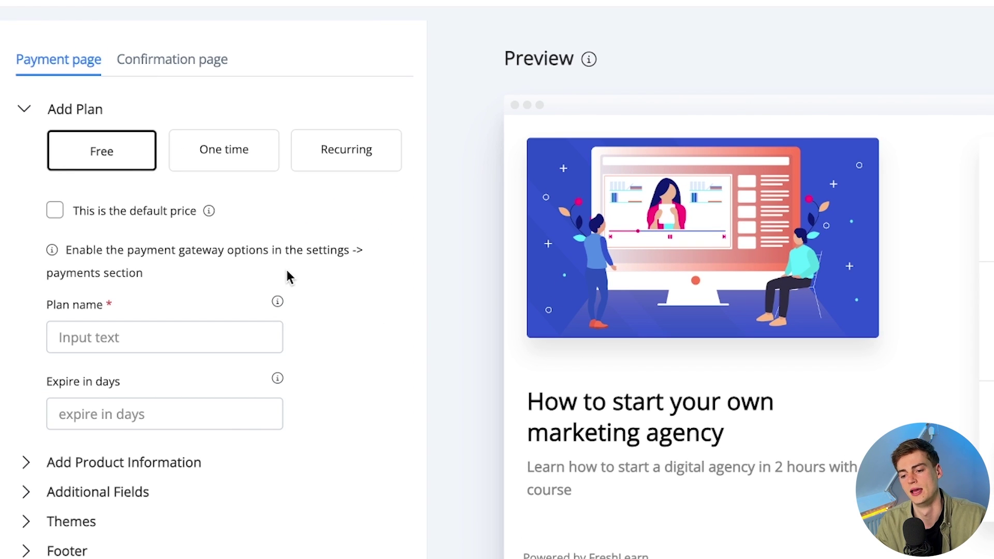
click(241, 158)
click(357, 162)
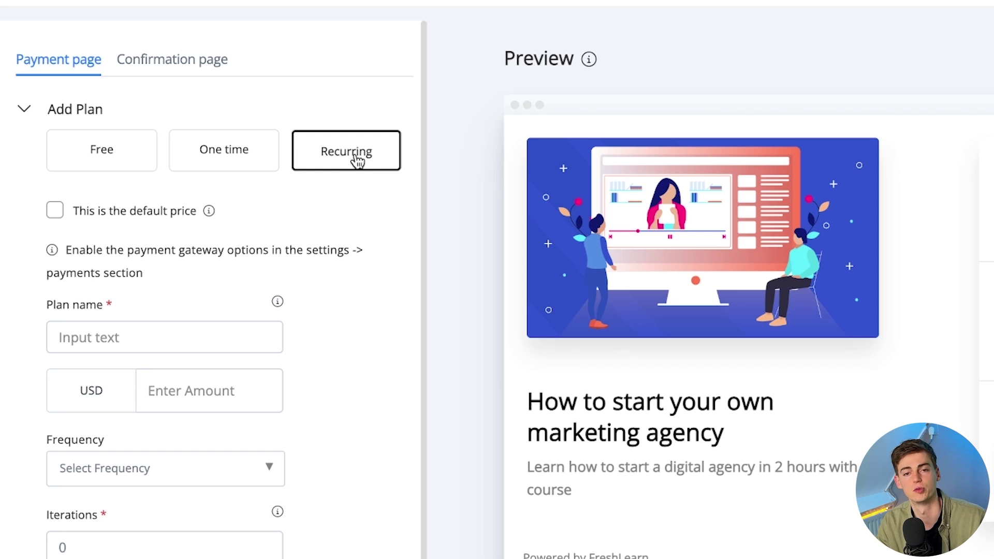
click(252, 162)
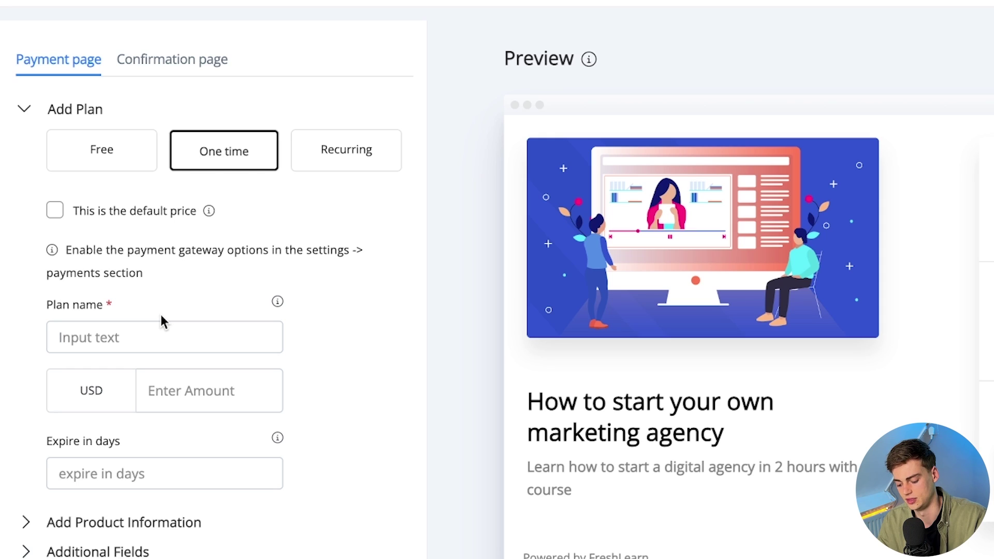
- Name the plan 'Full course access', price it at 399 USD, and save the checkout page
text(Full course ac)
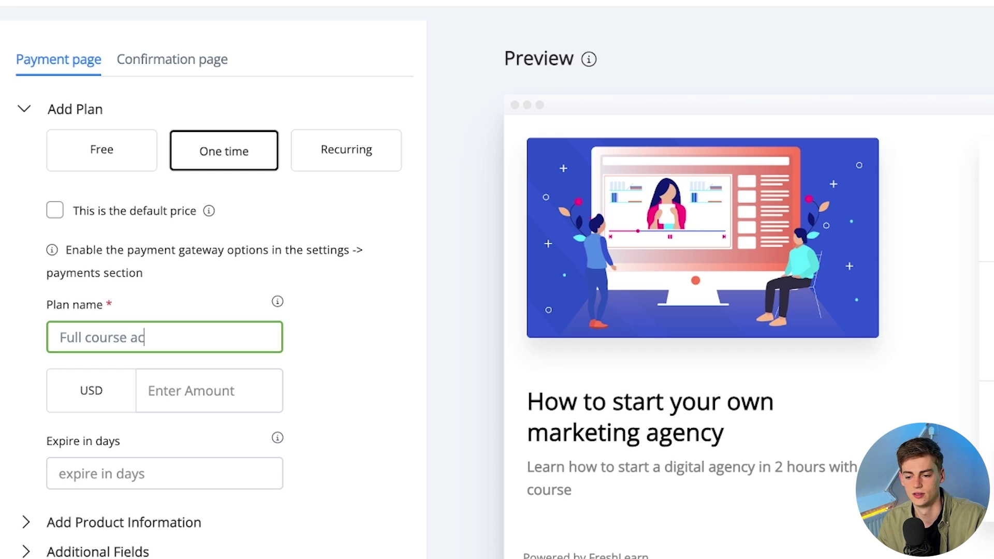
text(3999)
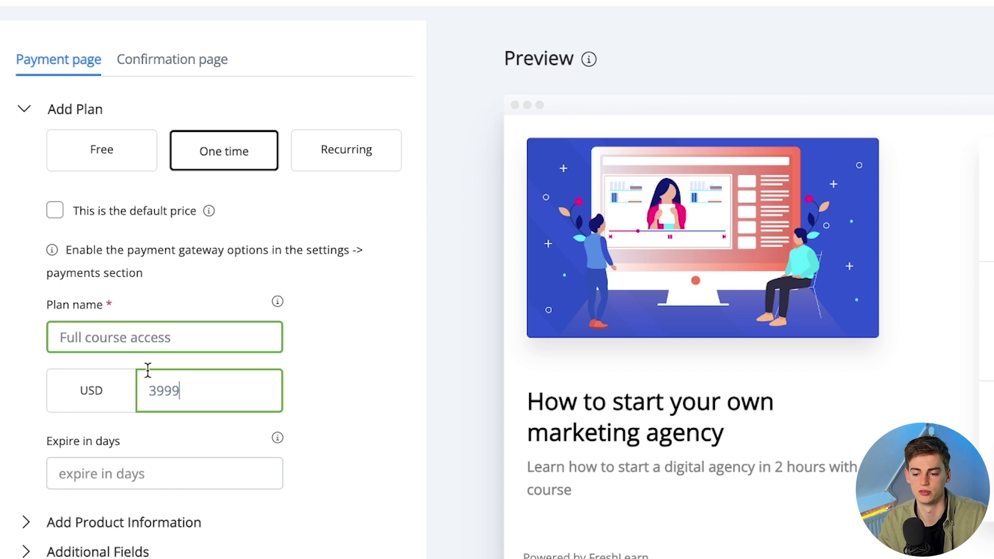
key(BackSpace)
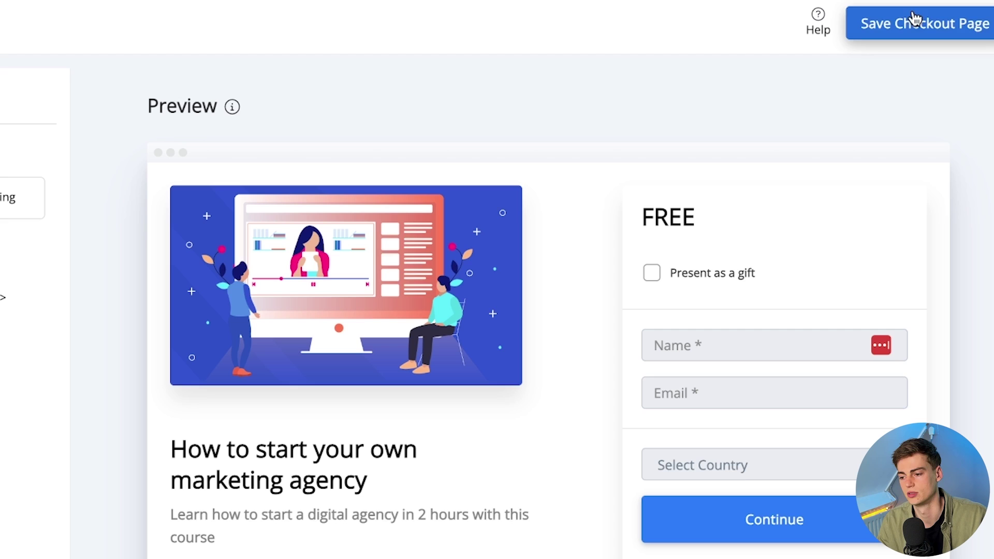
click(911, 17)
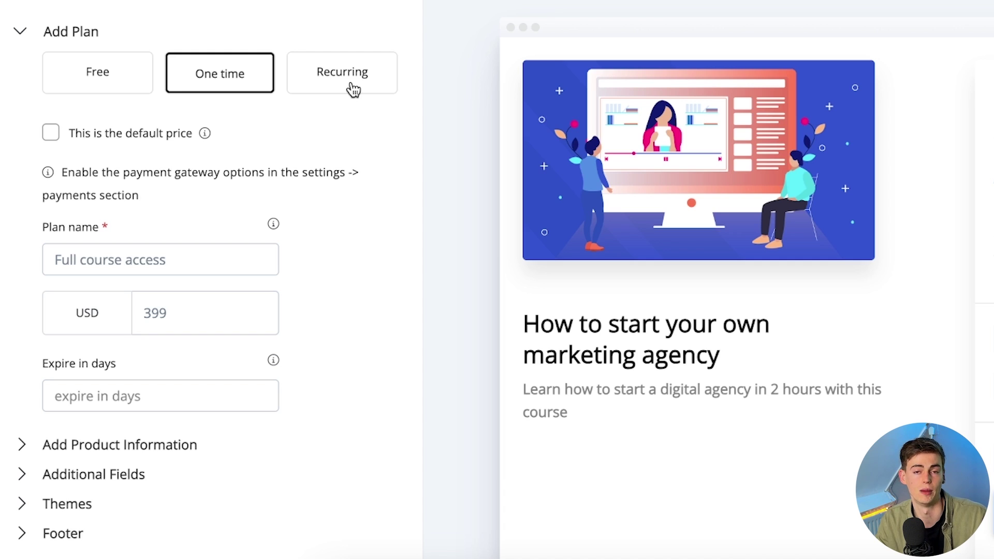
click(85, 74)
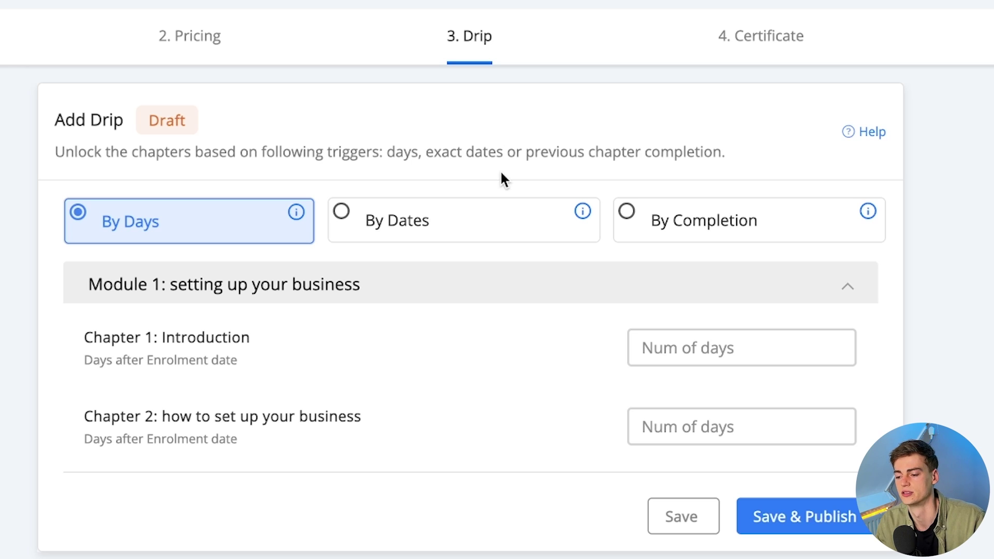
- Set drip to By Completion so chapters unlock after the previous one, then view the Certificate page
click(654, 222)
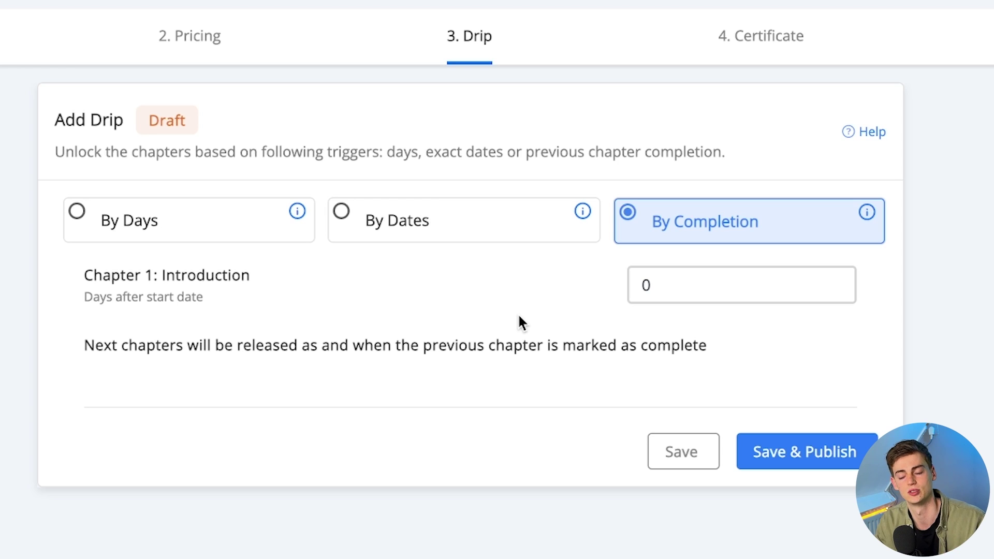
click(771, 41)
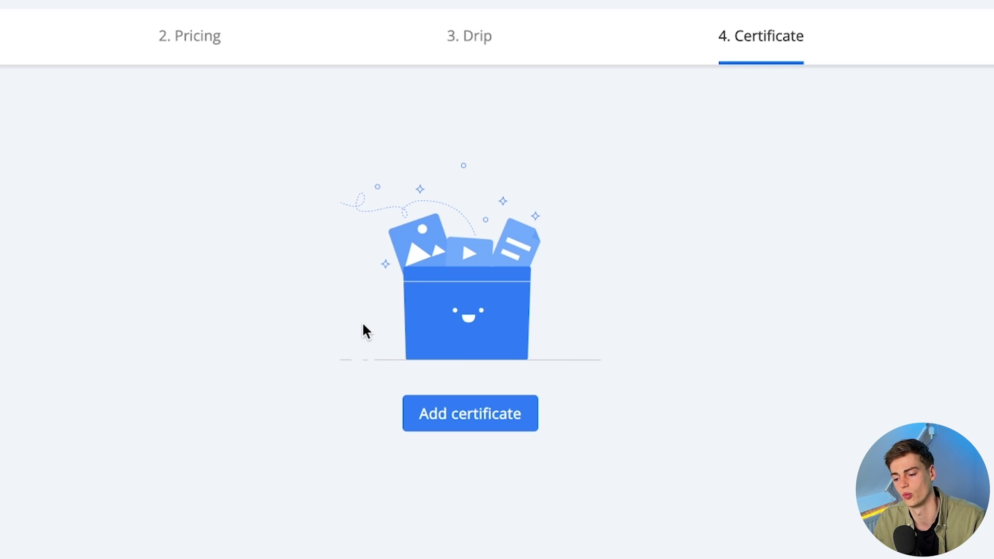
- Browse the available certificate-of-completion templates
click(457, 416)
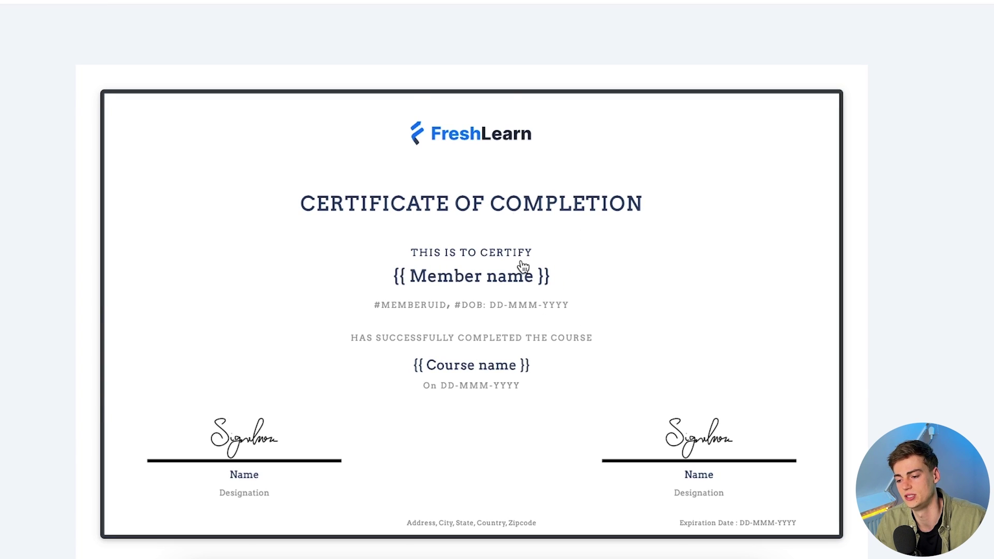
scroll(523, 266, down, 15)
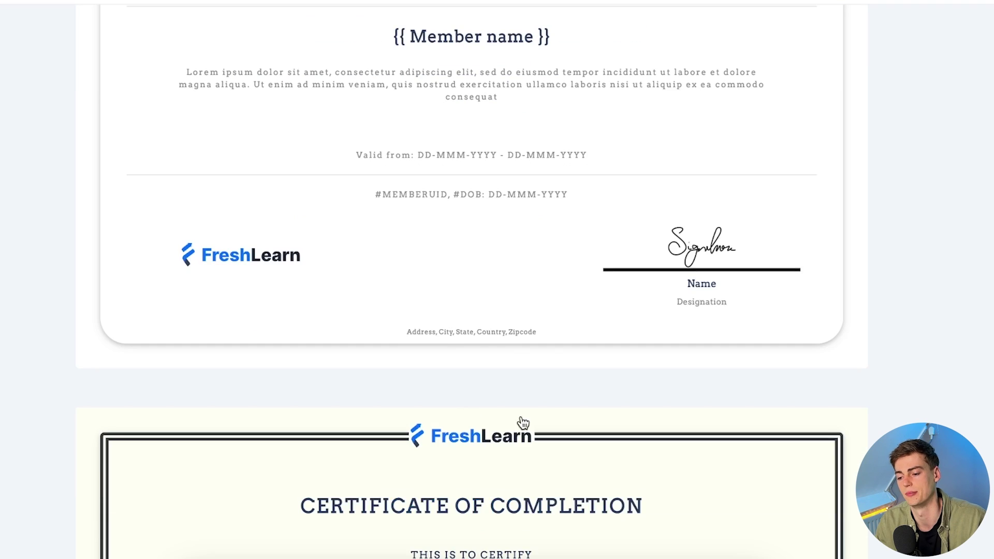
scroll(523, 422, down, 10)
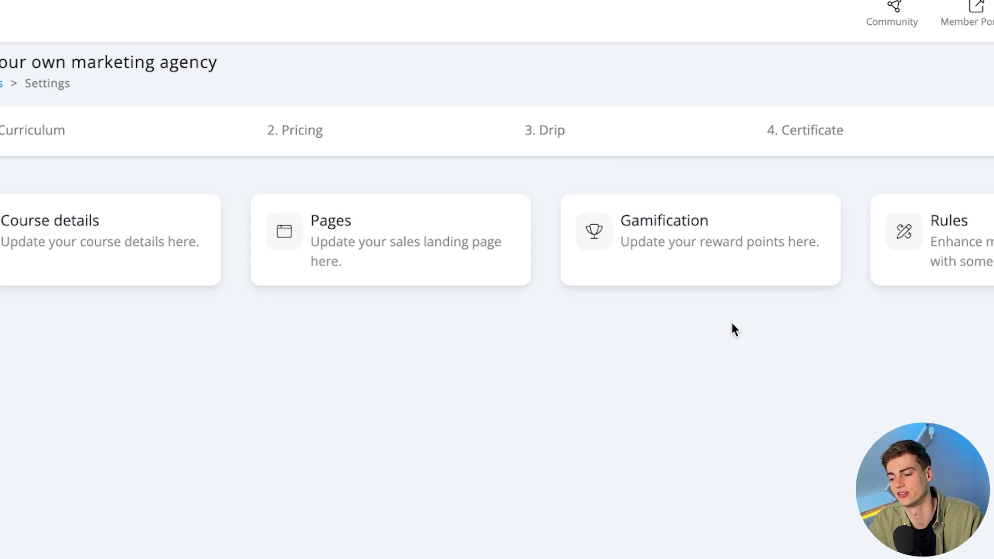
- Publish the course and copy its direct checkout link from the Share Course dialog
click(698, 244)
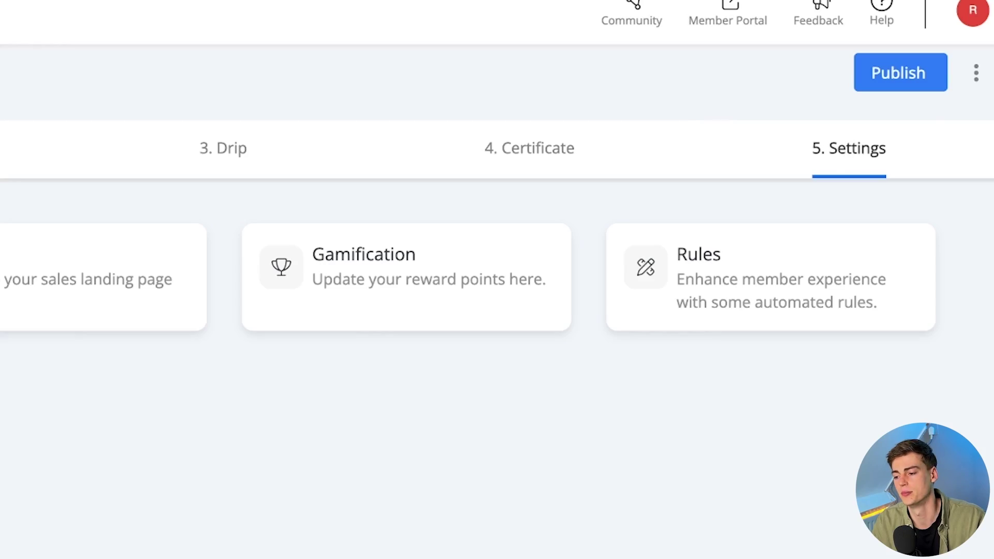
click(856, 81)
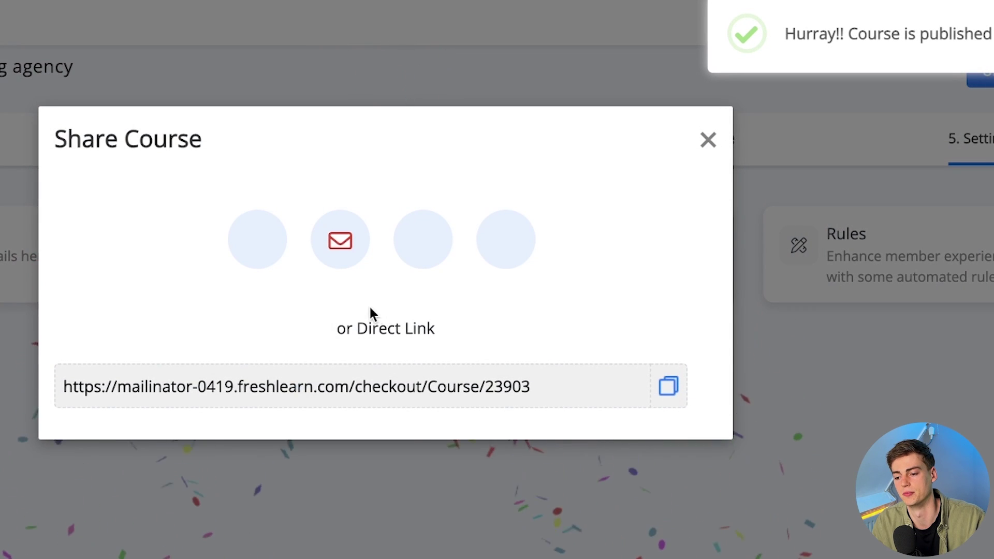
drag(568, 395, 31, 370)
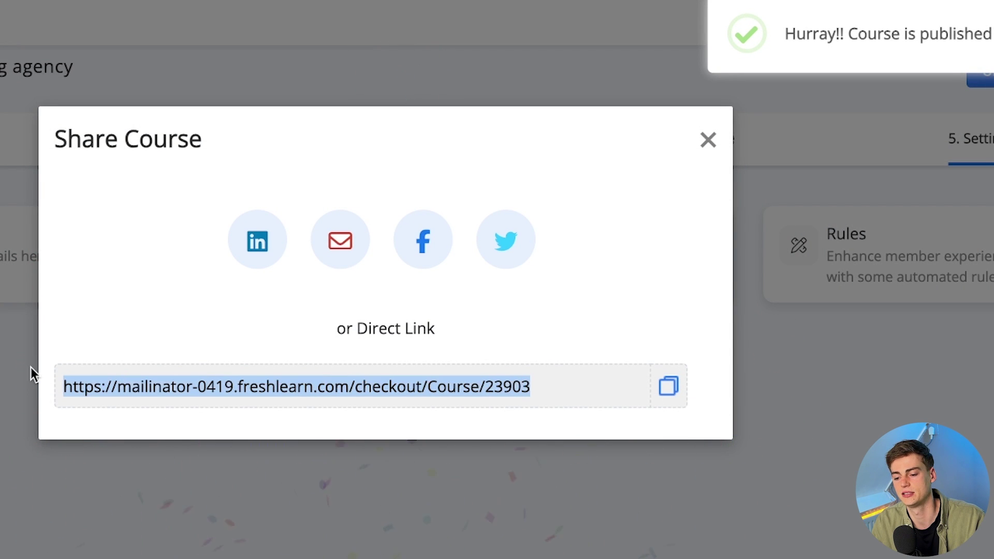
click(669, 389)
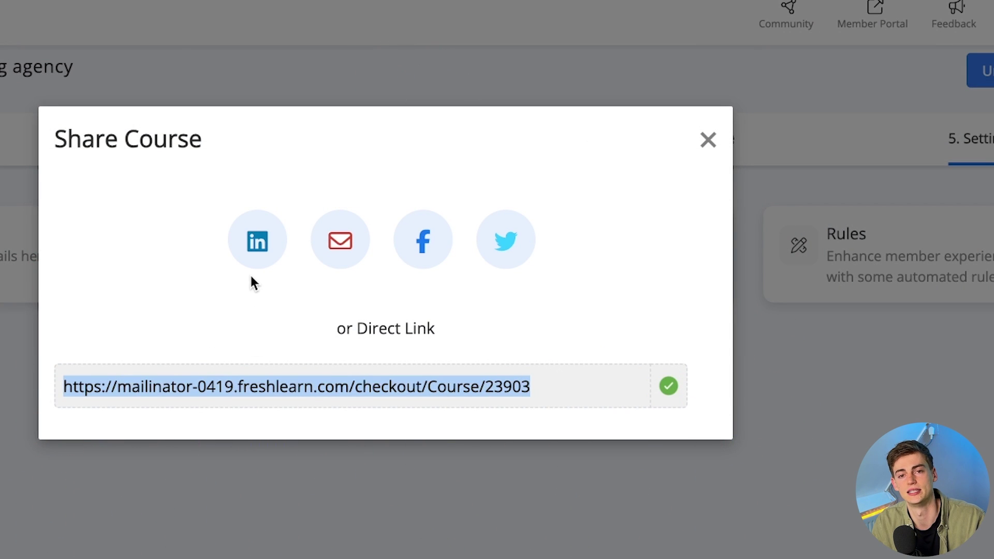
click(718, 166)
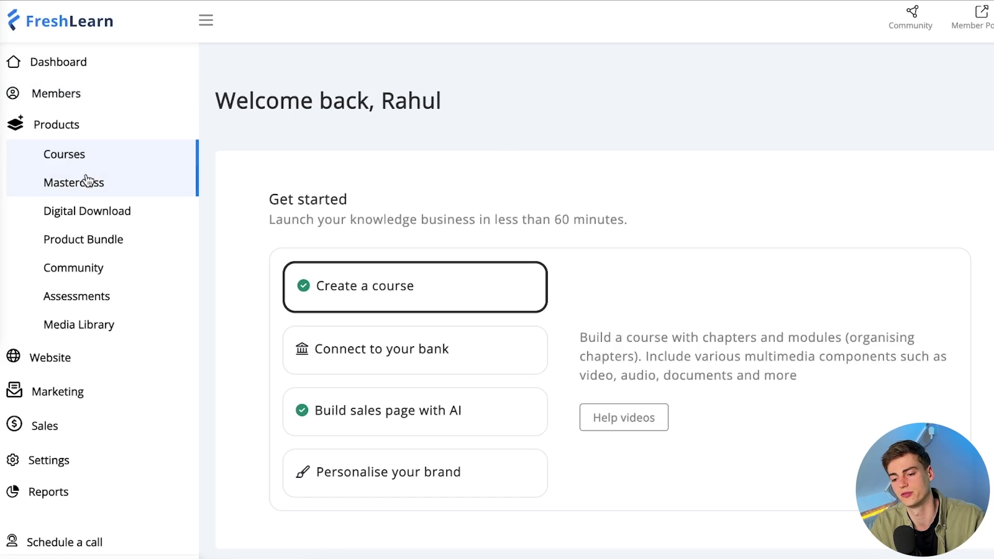
- Open Masterclass products and look through the Add Masterclass form
click(87, 181)
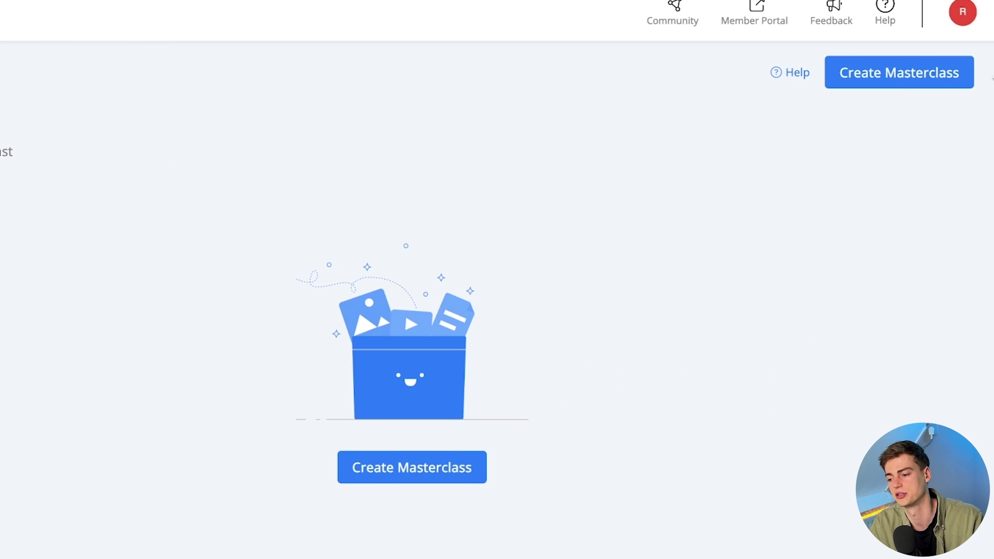
click(836, 78)
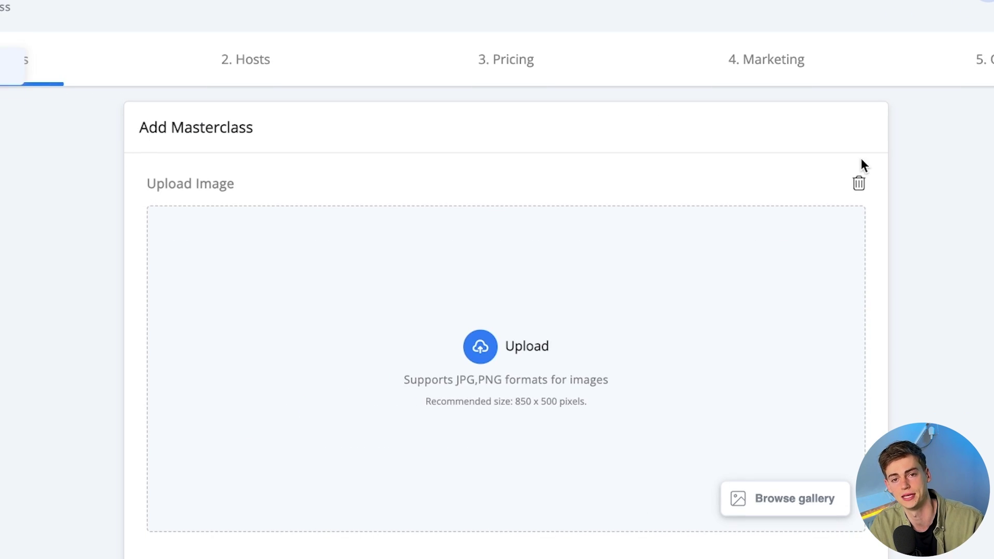
scroll(473, 361, down, 5)
scroll(534, 39, up, 1)
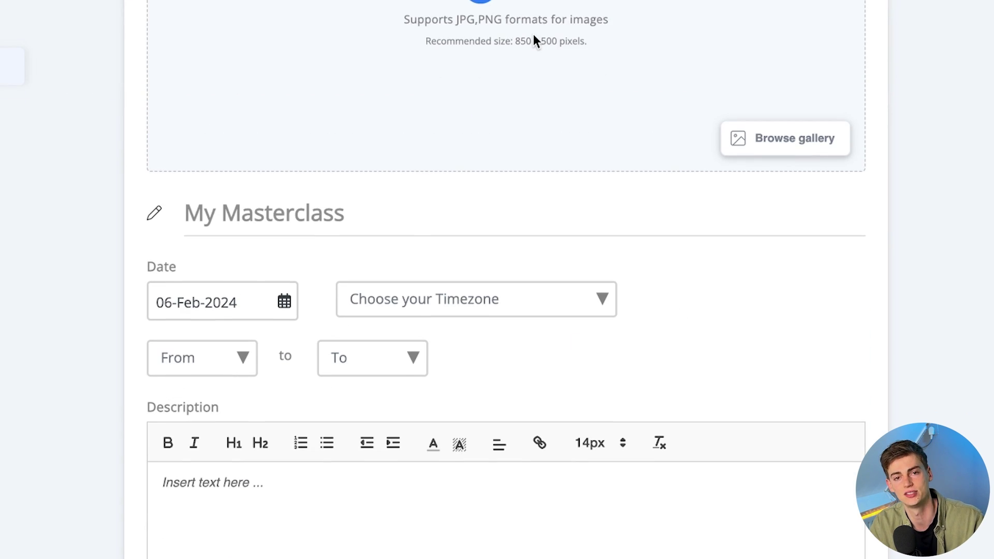
scroll(533, 35, up, 2)
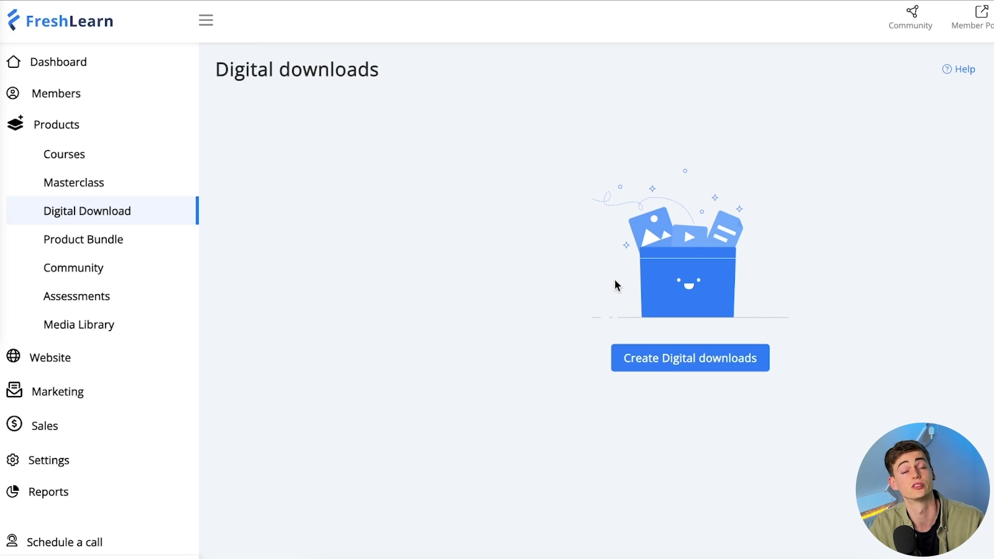
- Create the 'Sfc agency blueprint' digital download, then open it at its 2. Pricing tab
click(719, 349)
click(409, 131)
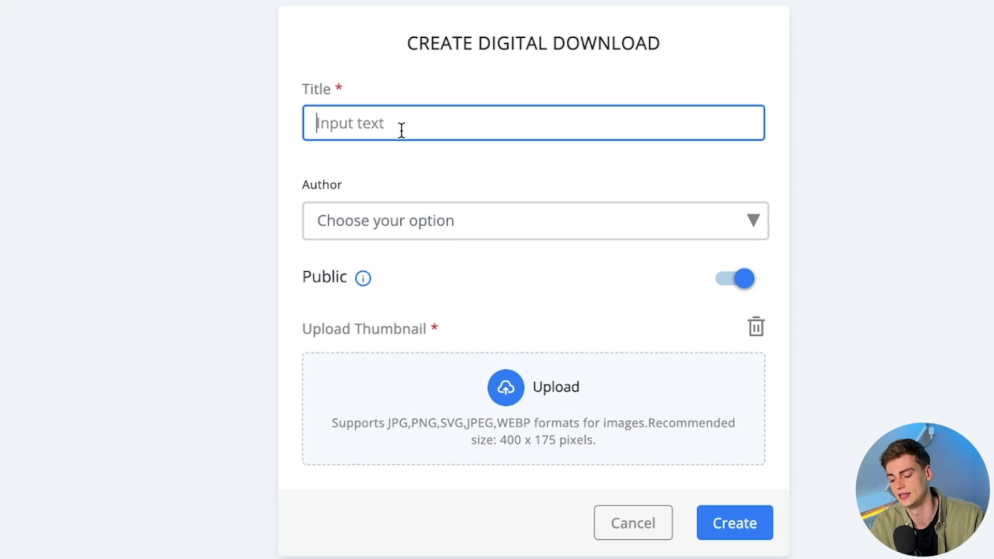
text(Sfc agency blueprint)
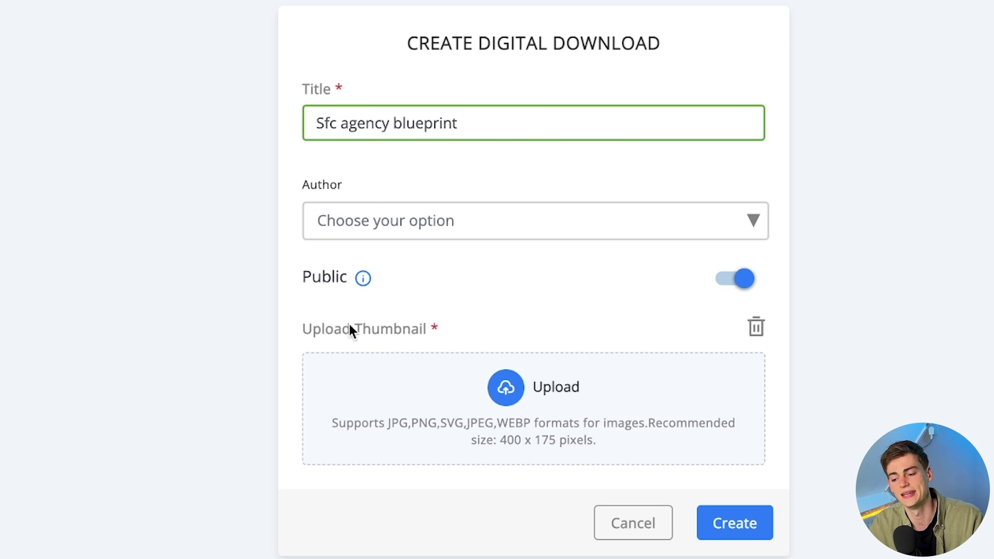
click(719, 535)
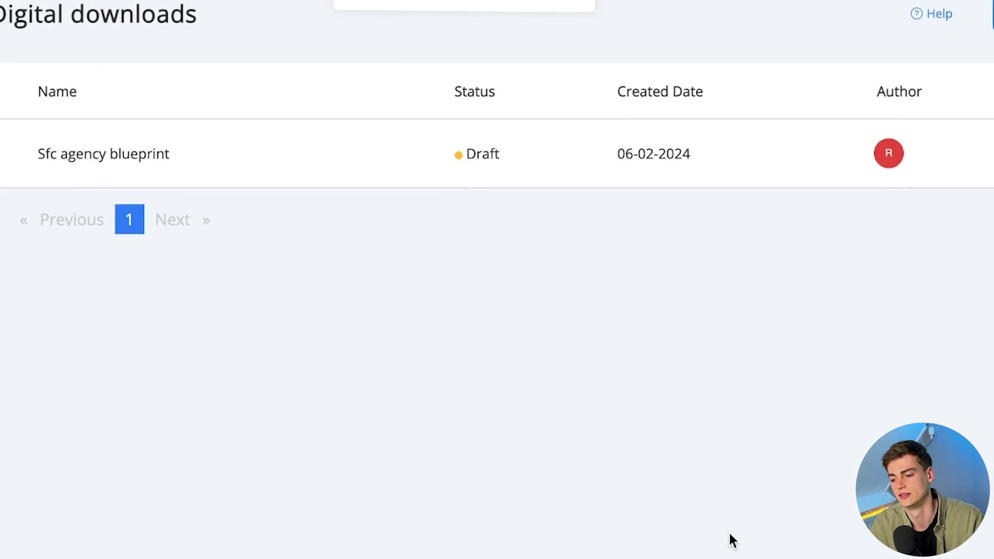
click(182, 156)
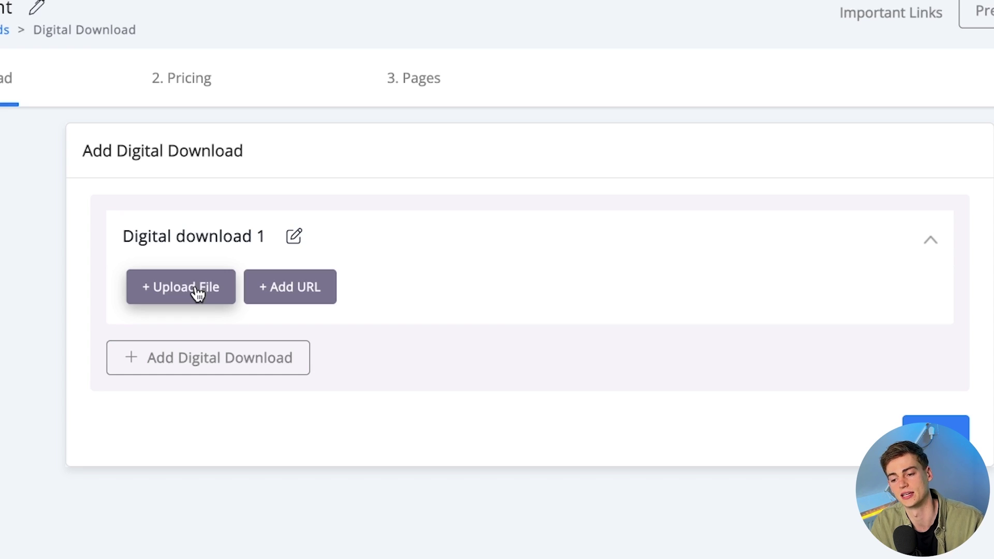
click(184, 78)
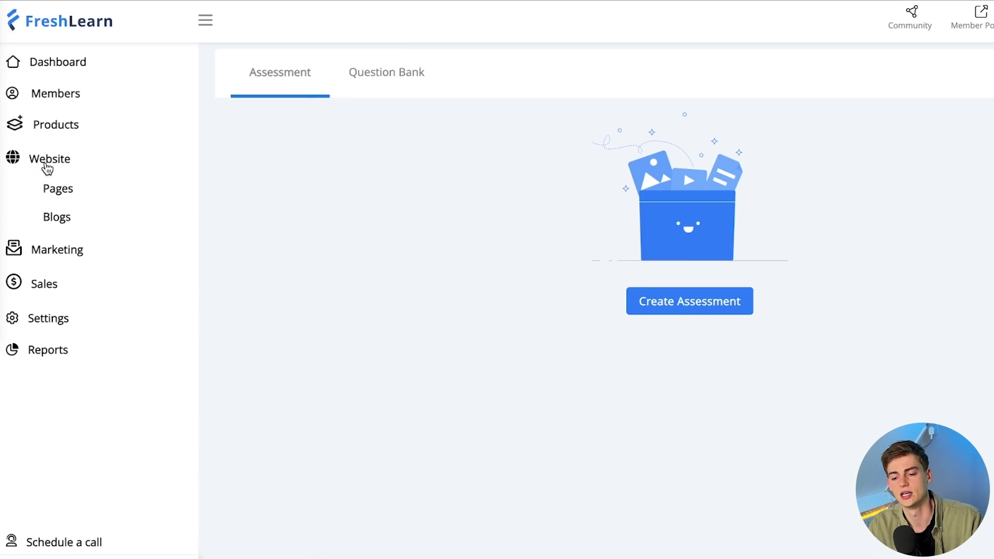
- Add a new page from Website > Pages and filter the template gallery to Content Marketing
click(45, 166)
click(58, 201)
click(64, 235)
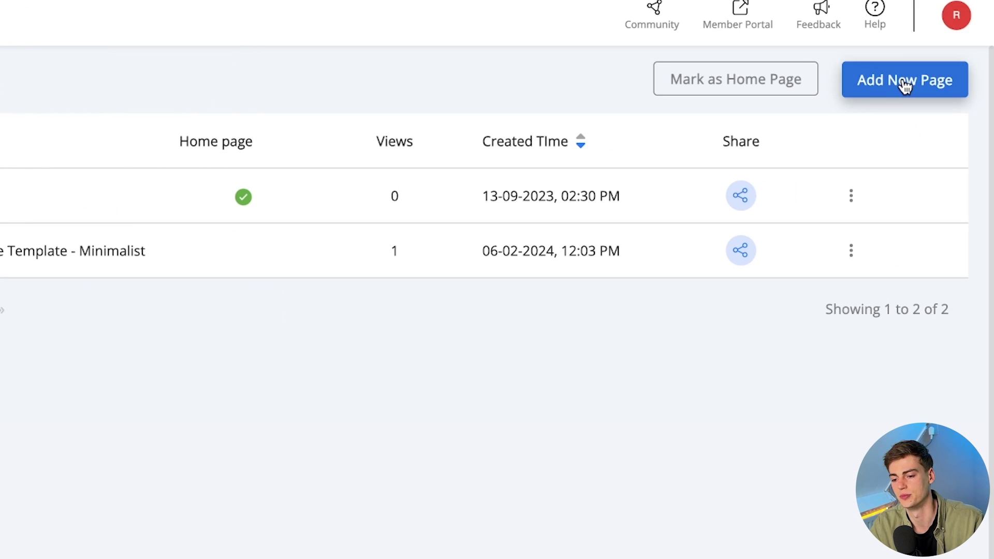
click(905, 86)
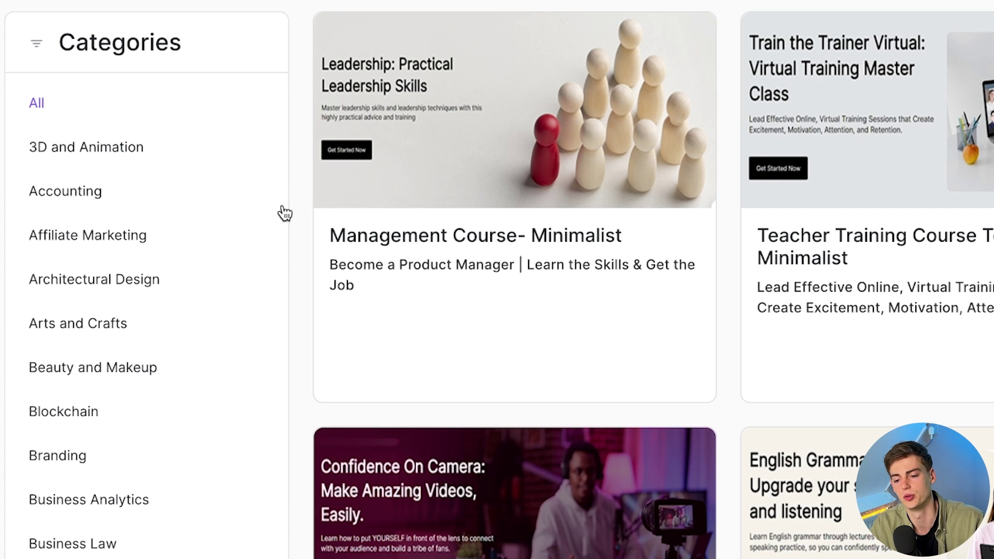
scroll(362, 259, down, 1)
scroll(171, 268, down, 1)
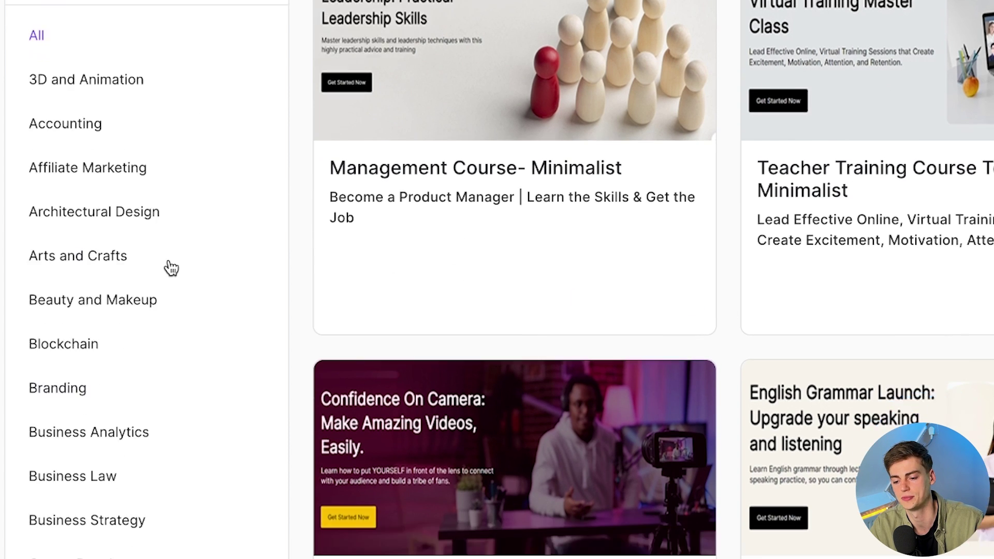
scroll(171, 267, down, 2)
scroll(218, 307, down, 3)
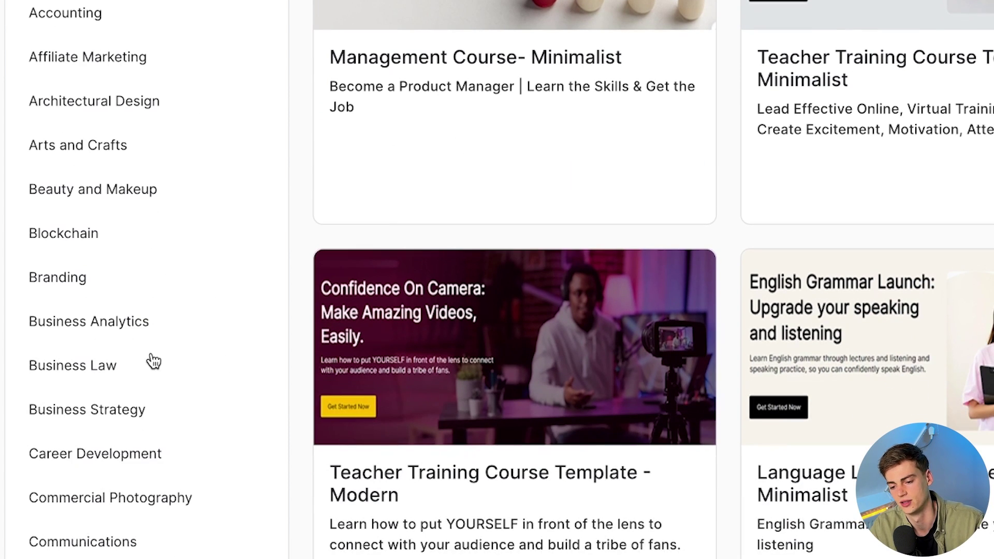
scroll(91, 173, down, 2)
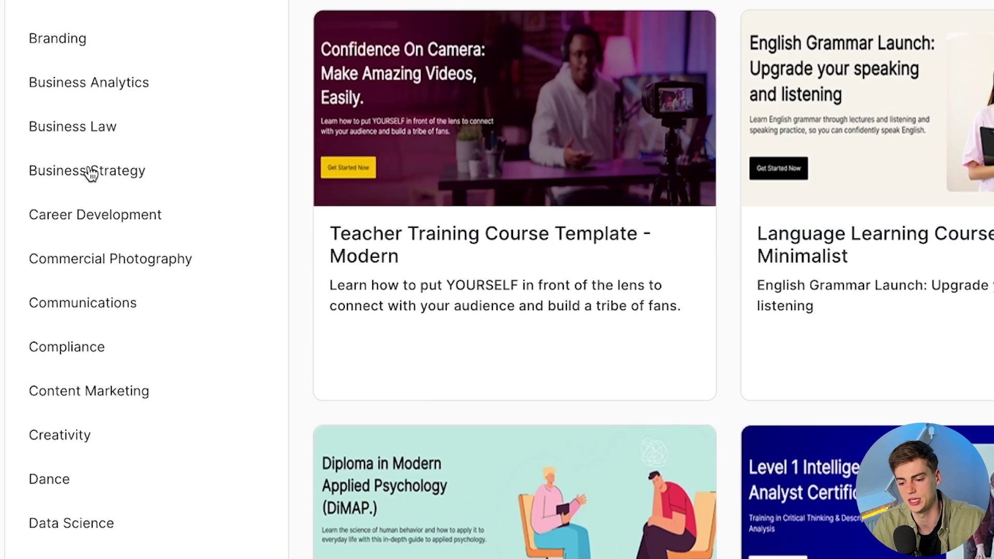
click(98, 401)
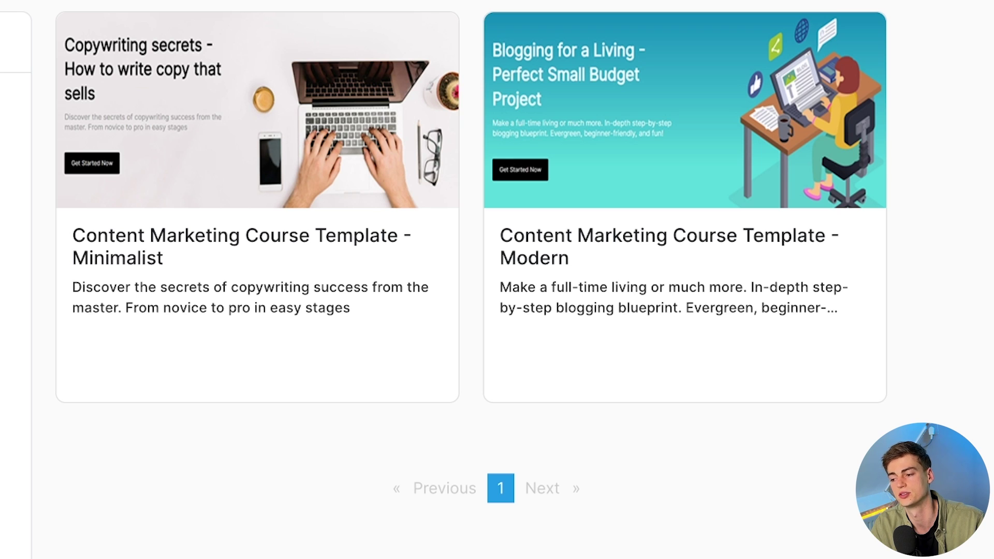
mouse_move(197, 151)
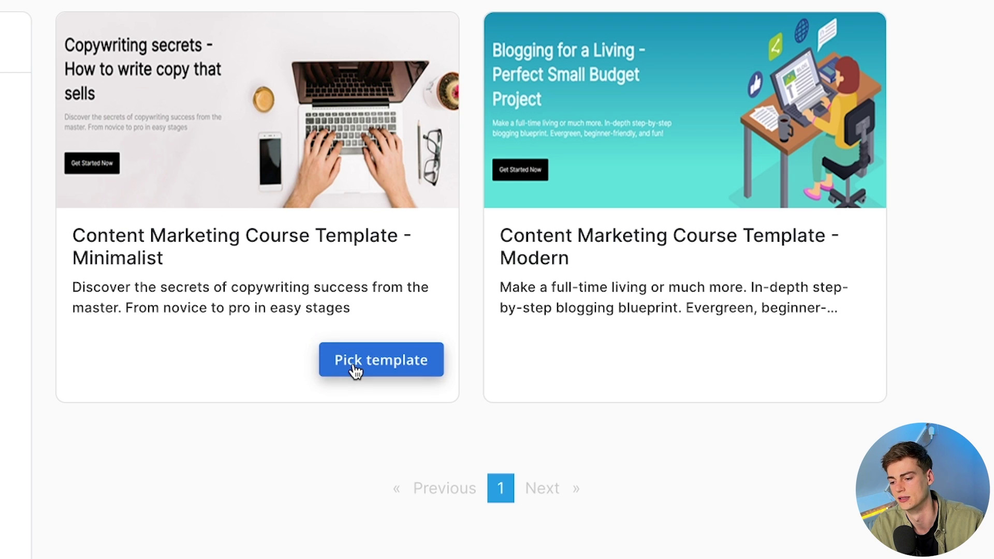
- Use the Minimalist template and replace its heading and subheading with the SFC Agency course wording
click(388, 361)
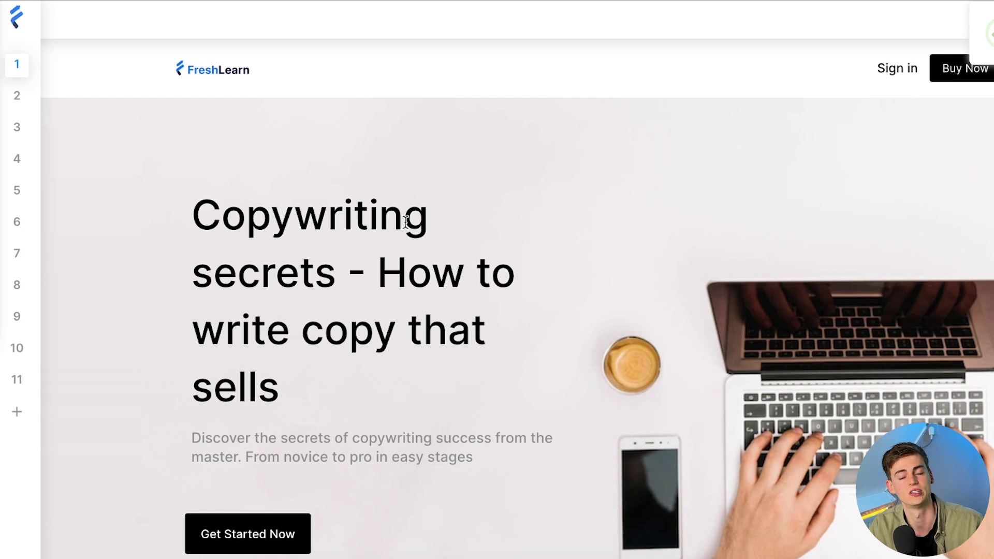
scroll(461, 341, down, 2)
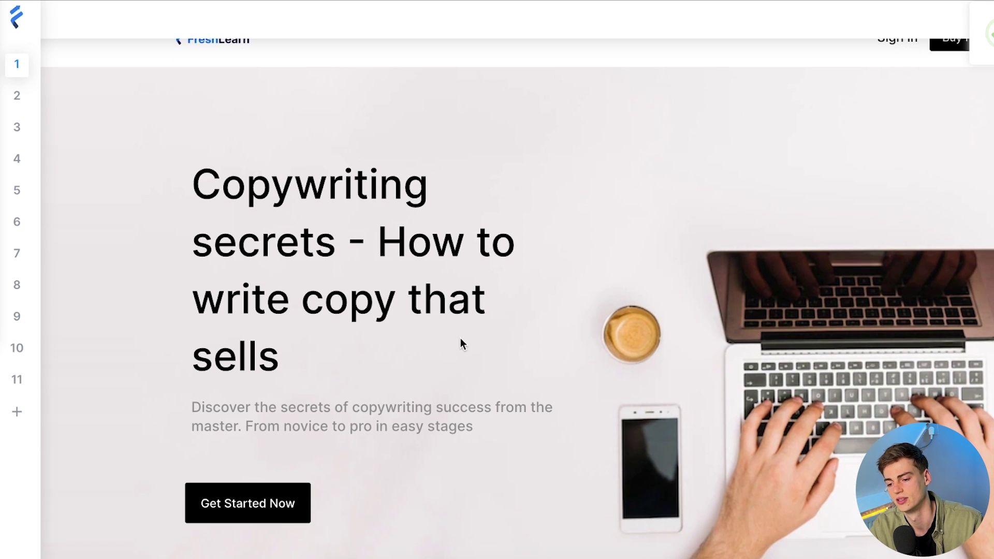
double_click(356, 181)
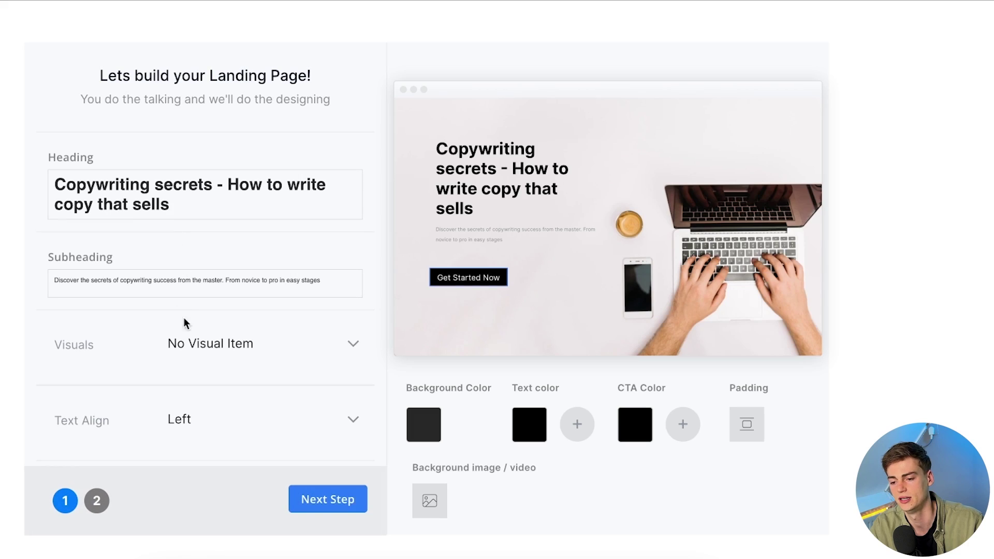
drag(166, 208, 14, 177)
click(124, 355)
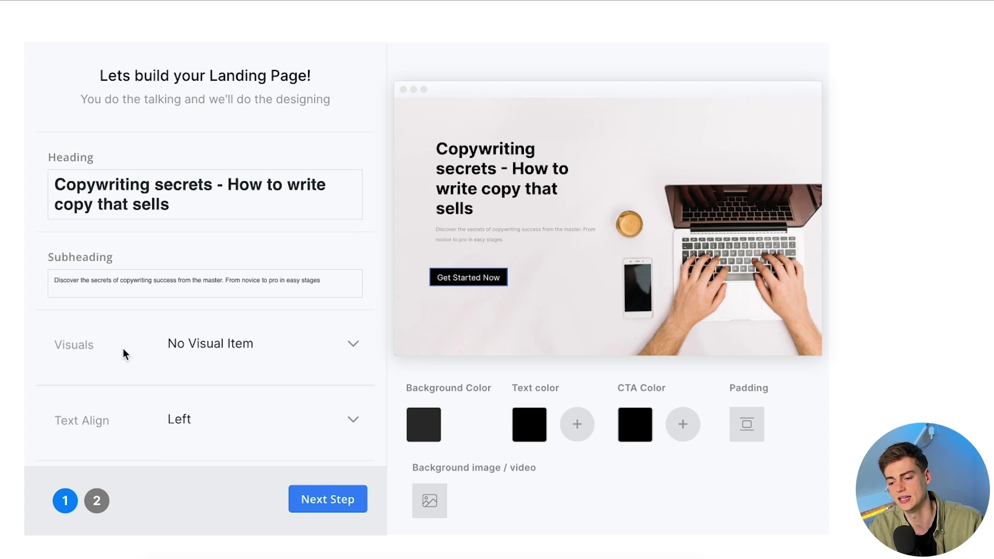
drag(176, 286, 23, 290)
click(5, 344)
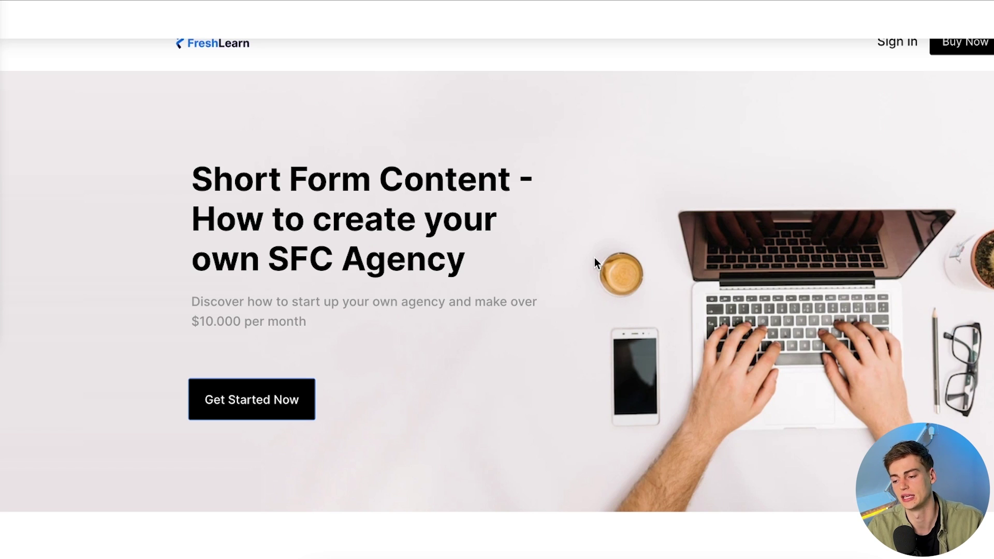
- Scroll through the landing page preview from the testimonials down to the plans
scroll(454, 188, down, 1)
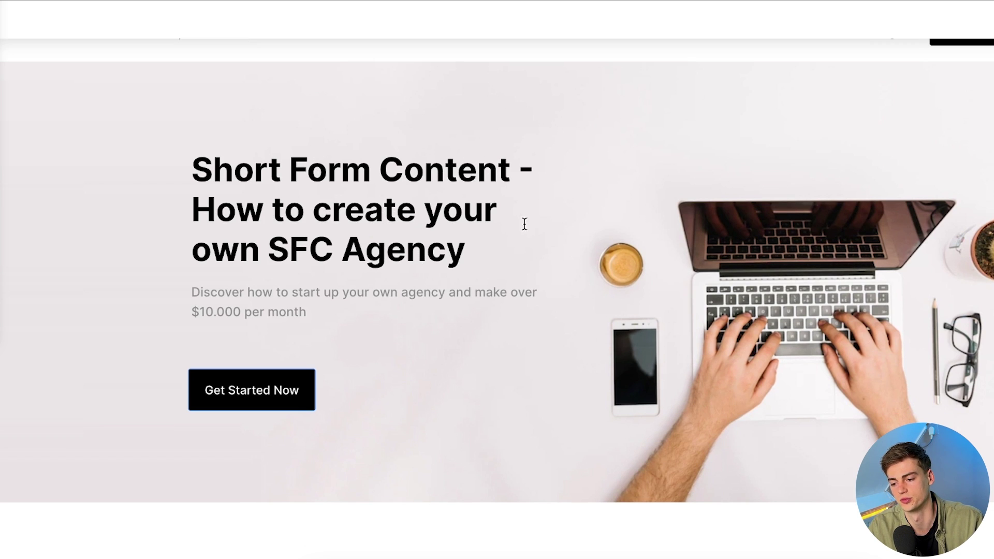
scroll(572, 282, down, 10)
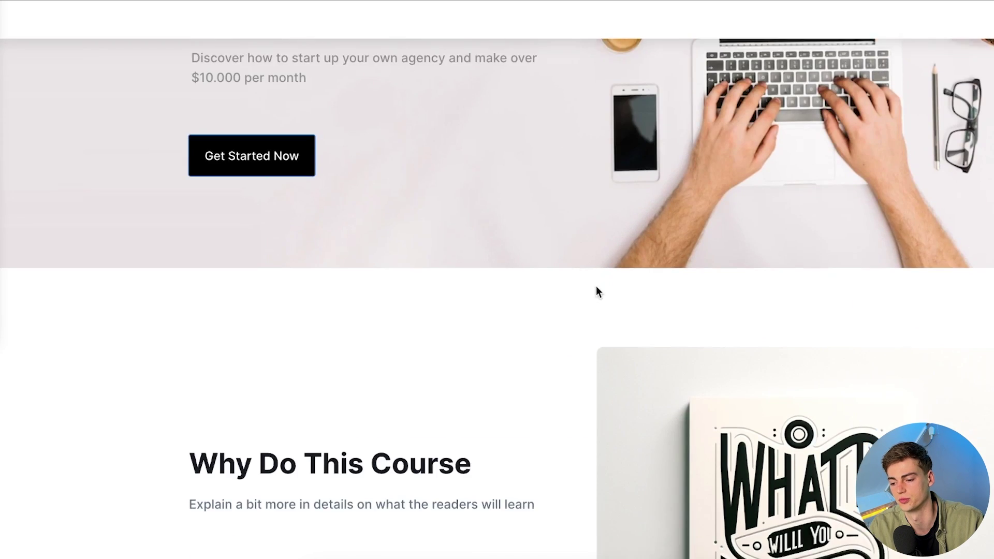
scroll(713, 152, up, 2)
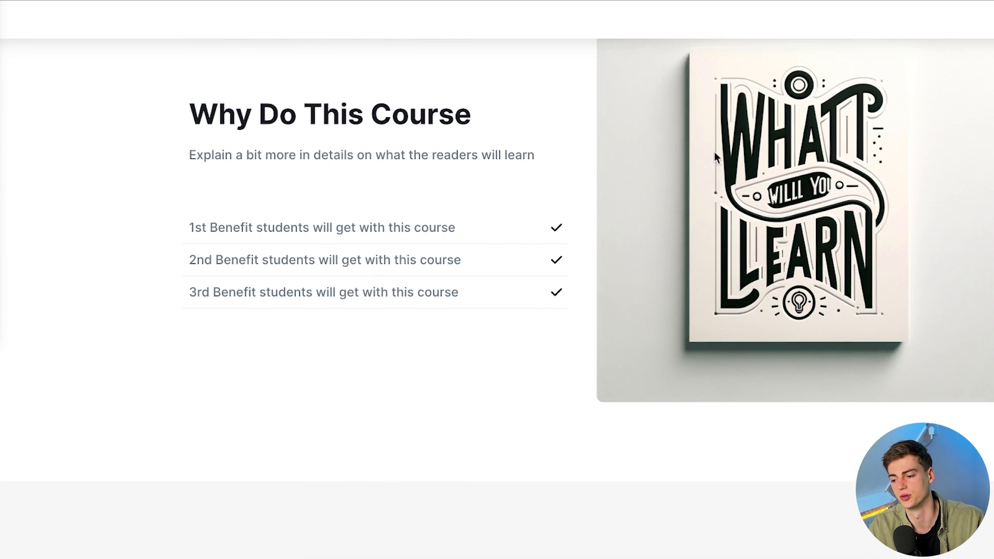
scroll(769, 138, down, 3)
scroll(846, 214, down, 10)
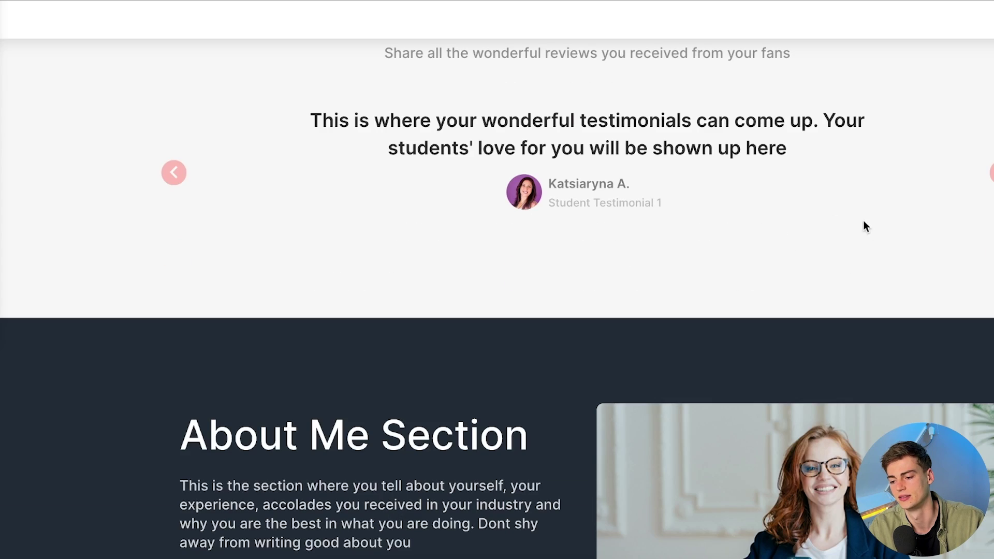
scroll(863, 224, up, 4)
scroll(598, 156, down, 6)
scroll(539, 329, up, 3)
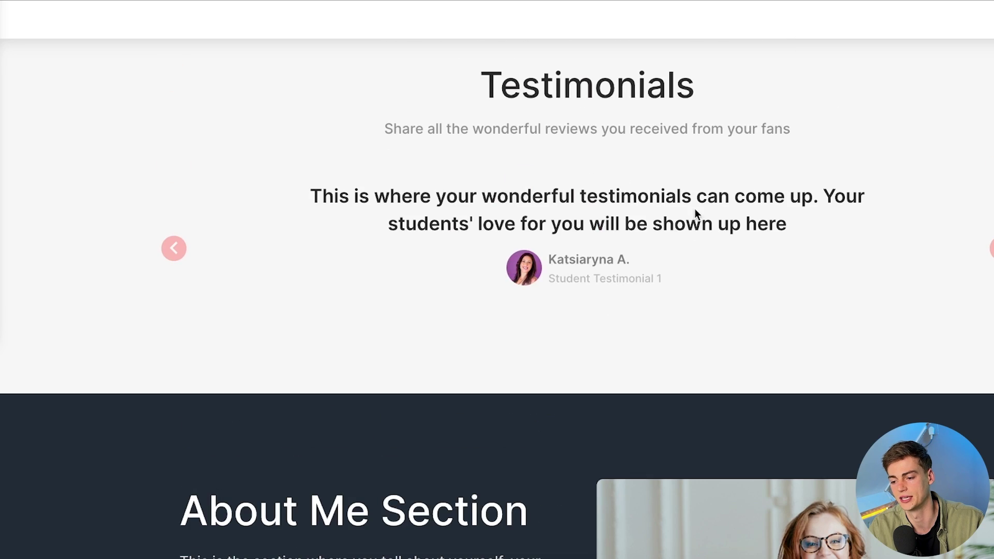
scroll(696, 177, down, 7)
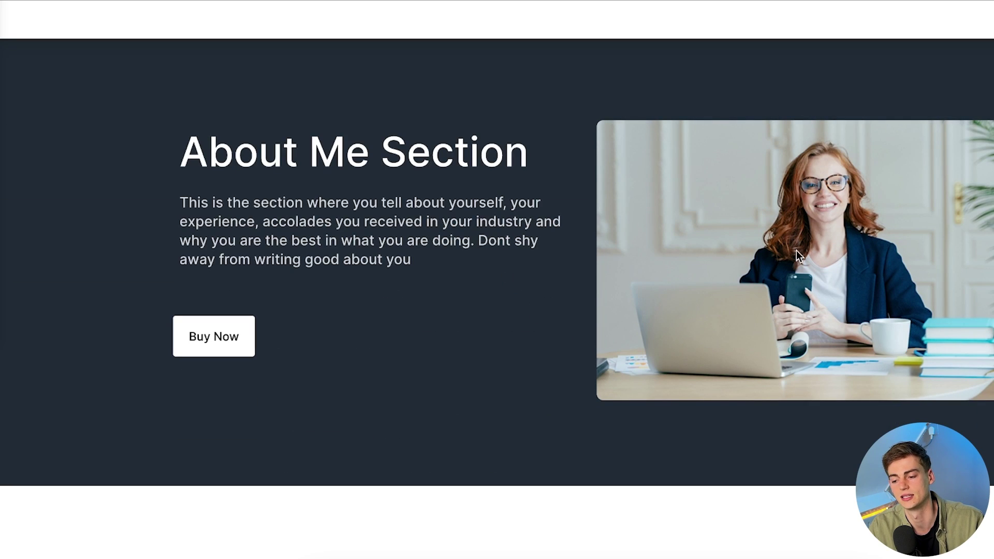
scroll(359, 309, down, 7)
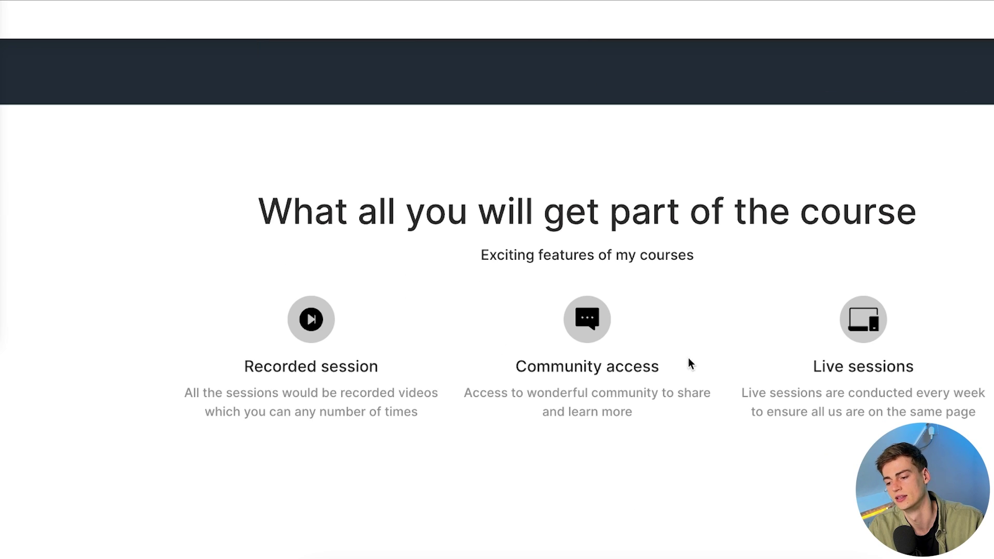
scroll(508, 318, down, 8)
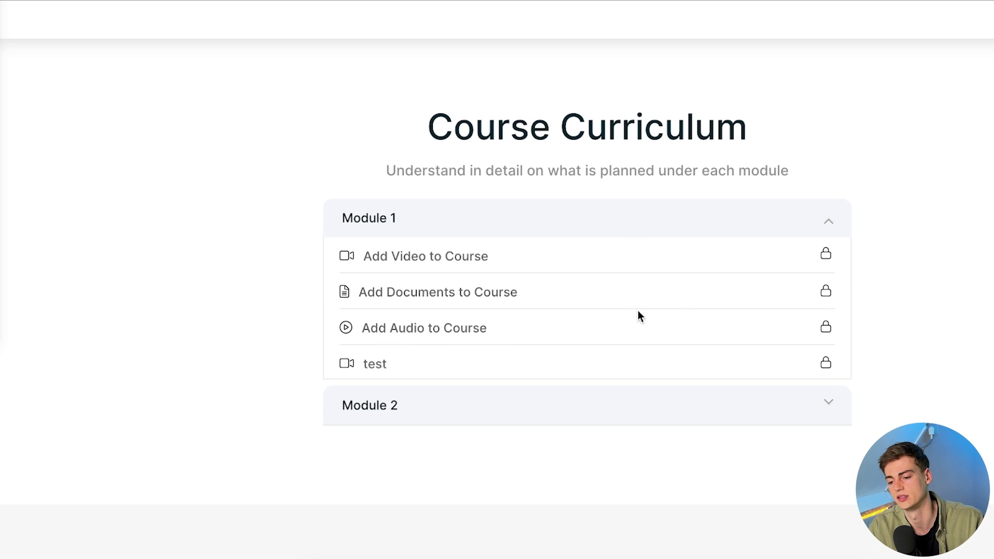
scroll(365, 323, down, 10)
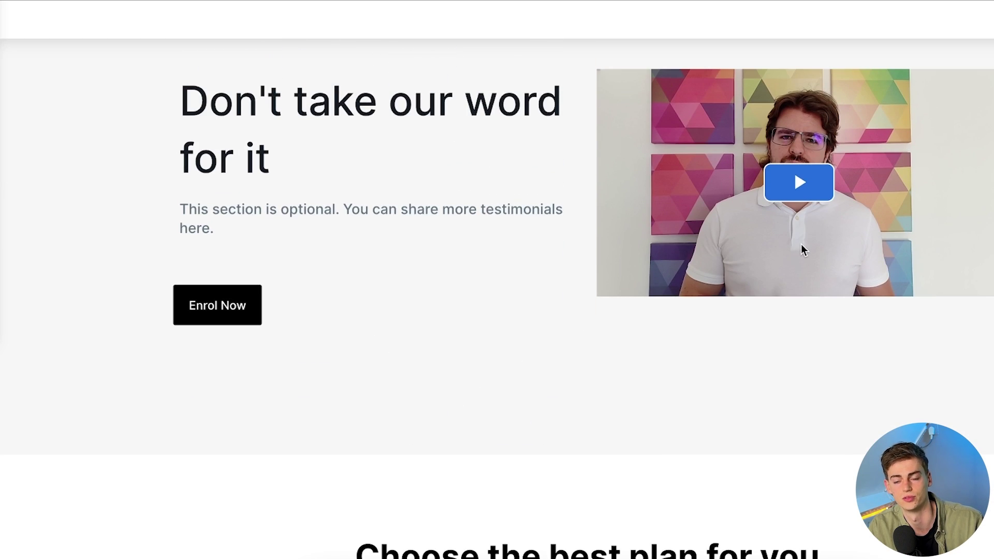
scroll(630, 271, down, 8)
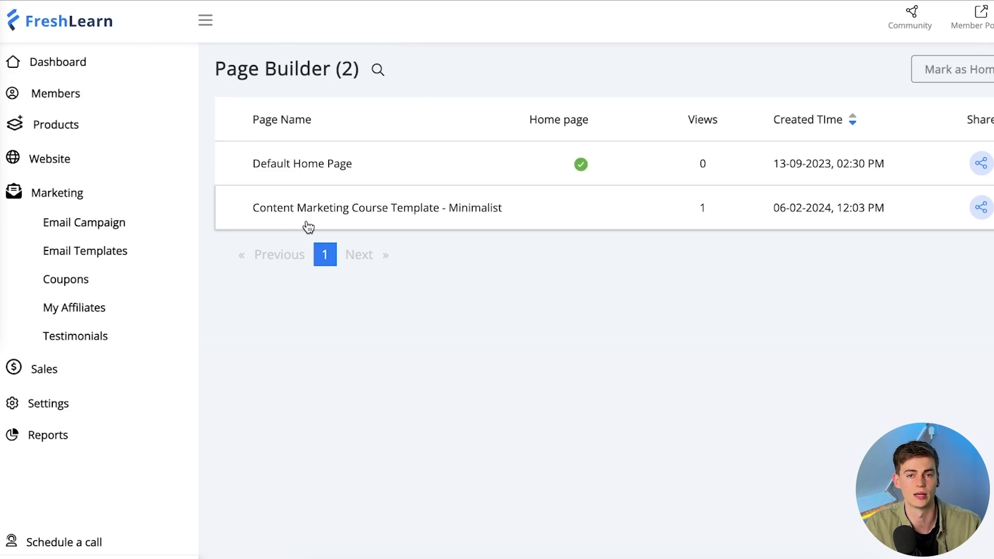
- Go to Marketing > Email Campaign and select the 'SFC agency newsletter' draft
click(56, 230)
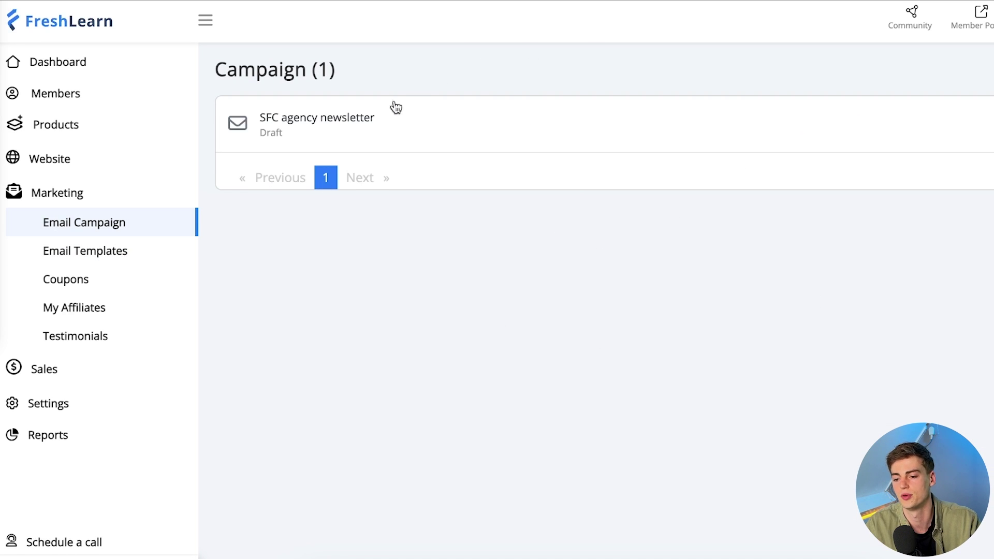
click(320, 122)
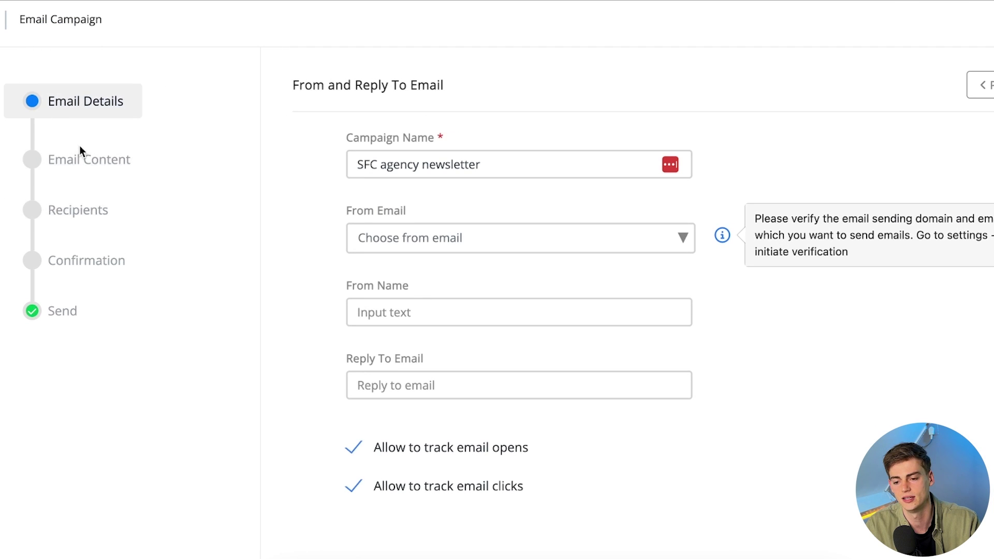
- On the Email Content step, load the premium letter template and start editing it
click(80, 159)
scroll(337, 179, down, 2)
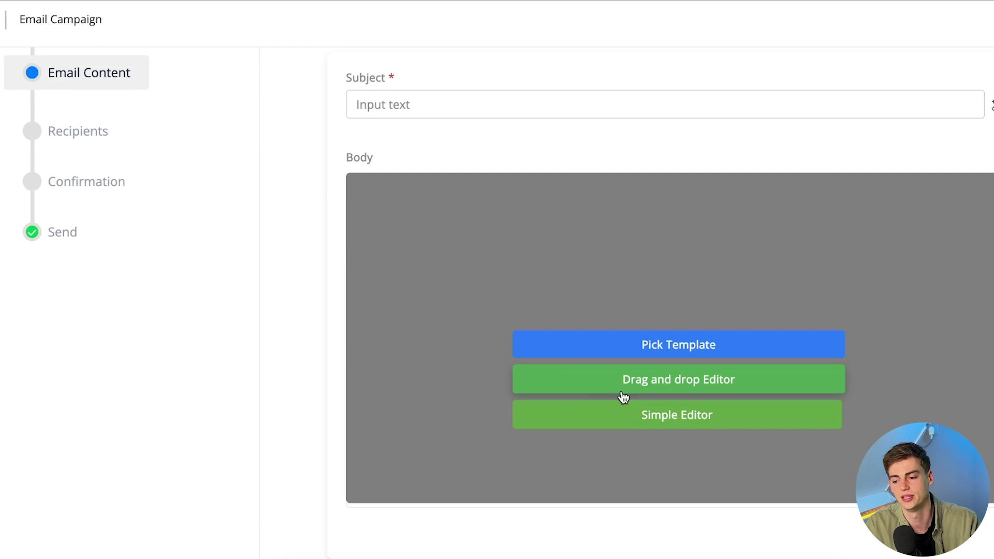
click(645, 348)
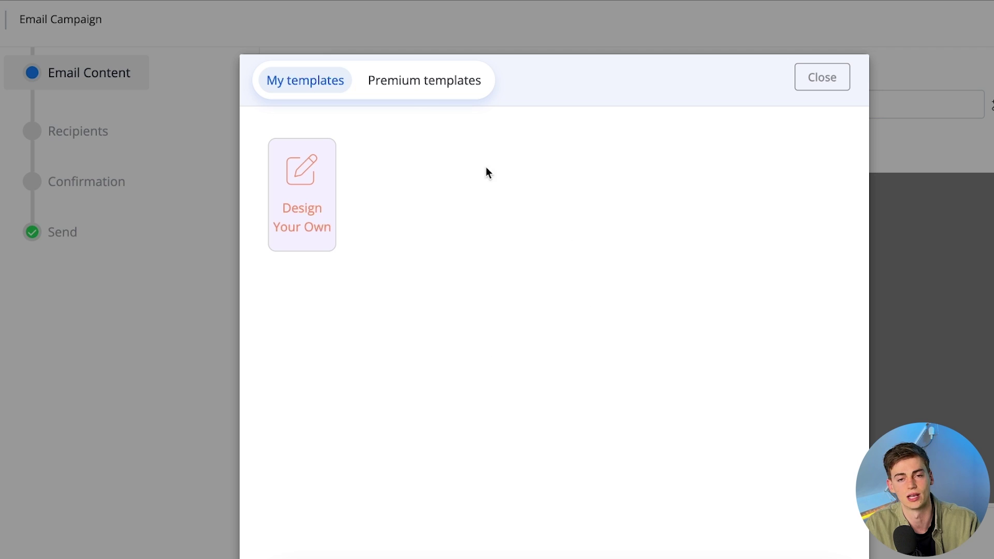
click(417, 84)
scroll(532, 255, down, 3)
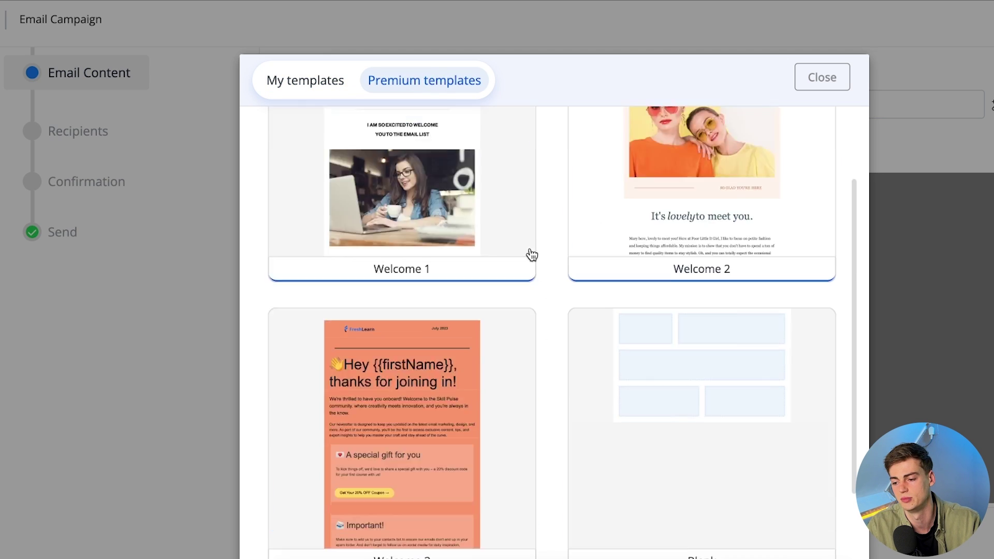
scroll(768, 350, down, 5)
scroll(466, 459, down, 5)
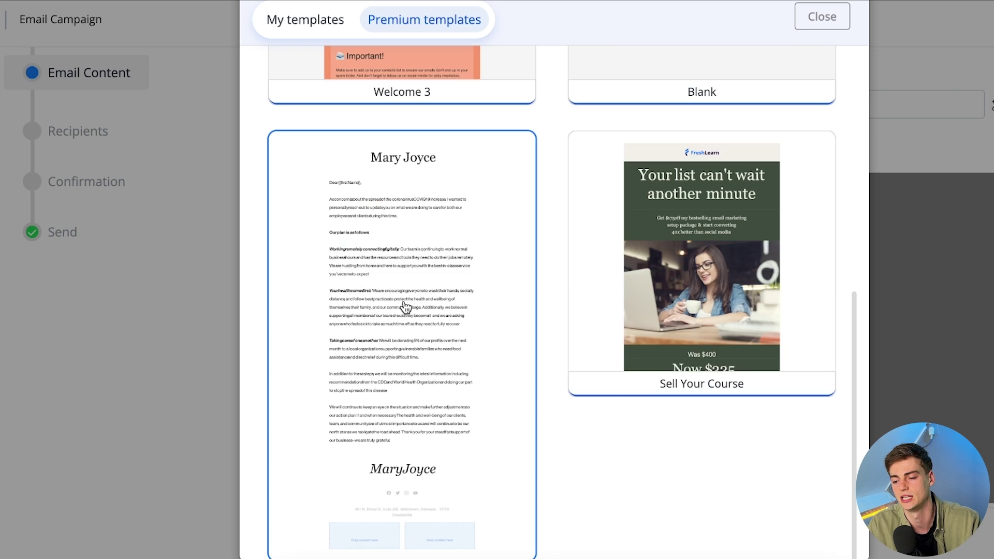
click(455, 300)
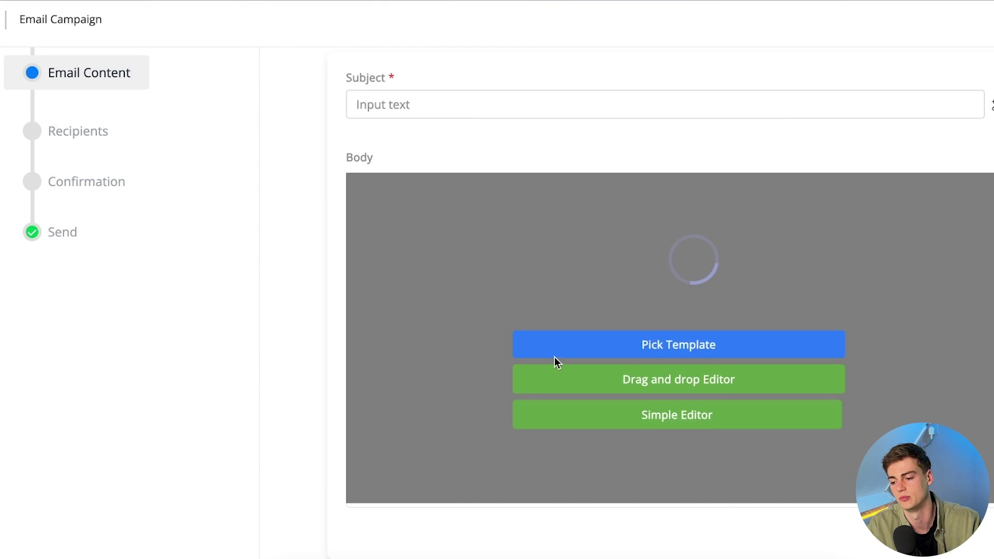
click(668, 345)
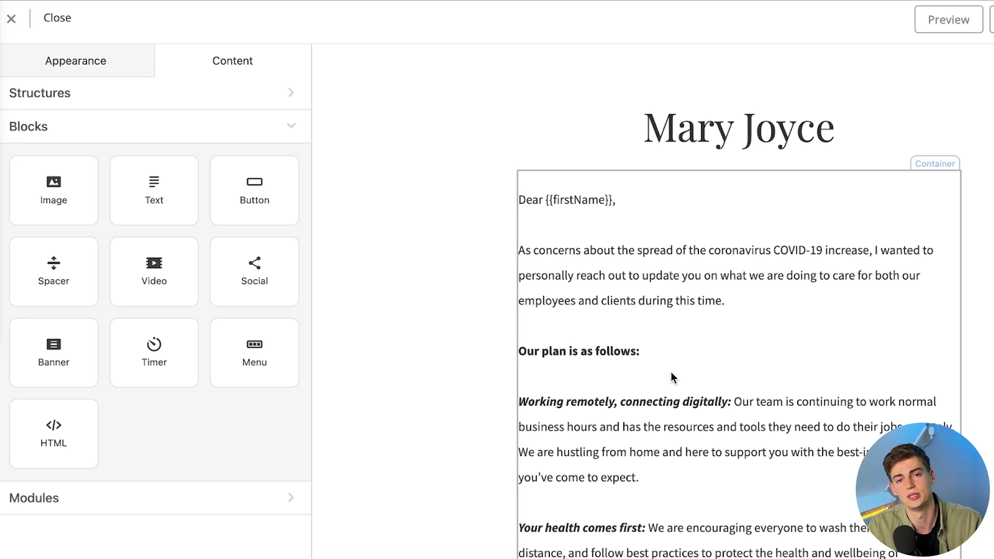
- Scroll the email and drag an Image block over it without dropping it
scroll(748, 419, down, 5)
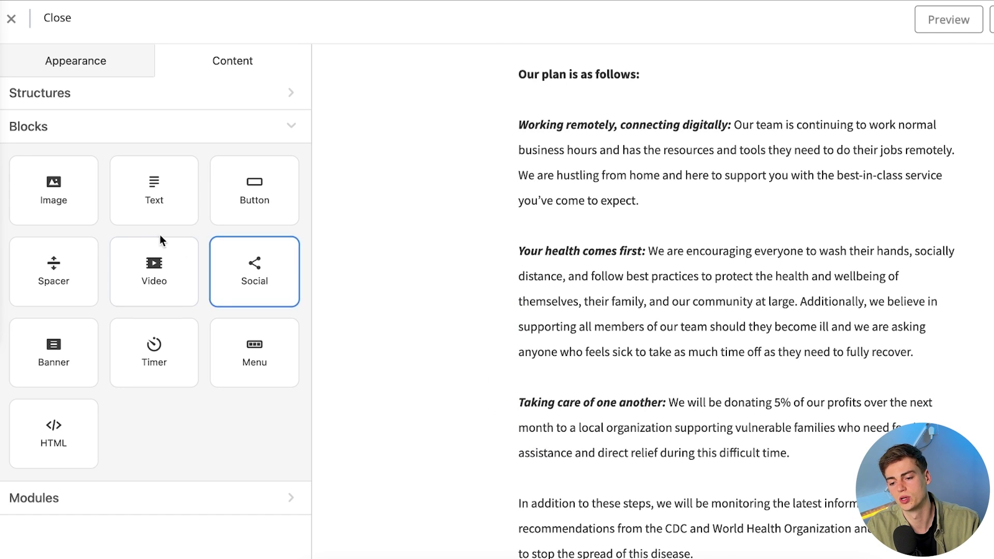
drag(47, 218, 84, 182)
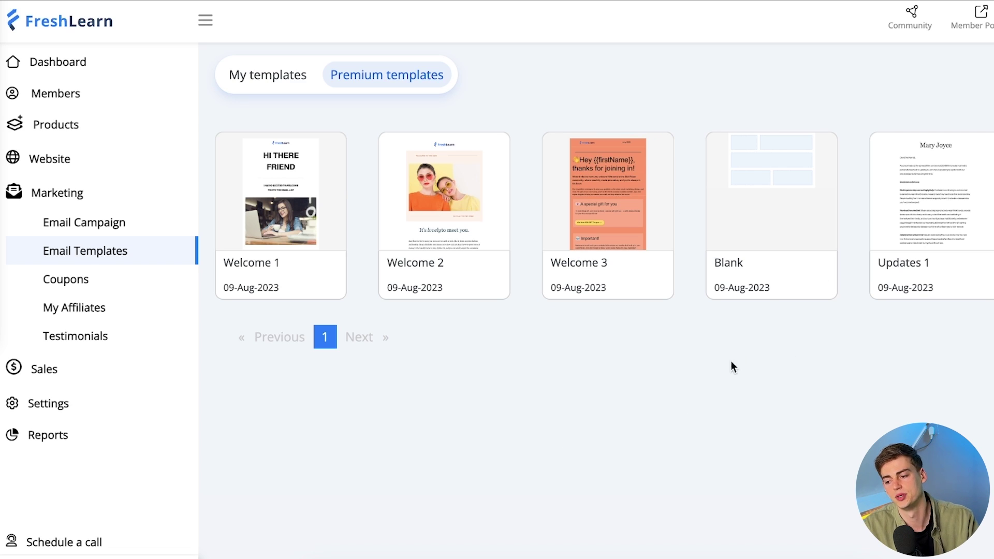
- Switch to My templates to check for saved custom email templates
click(263, 78)
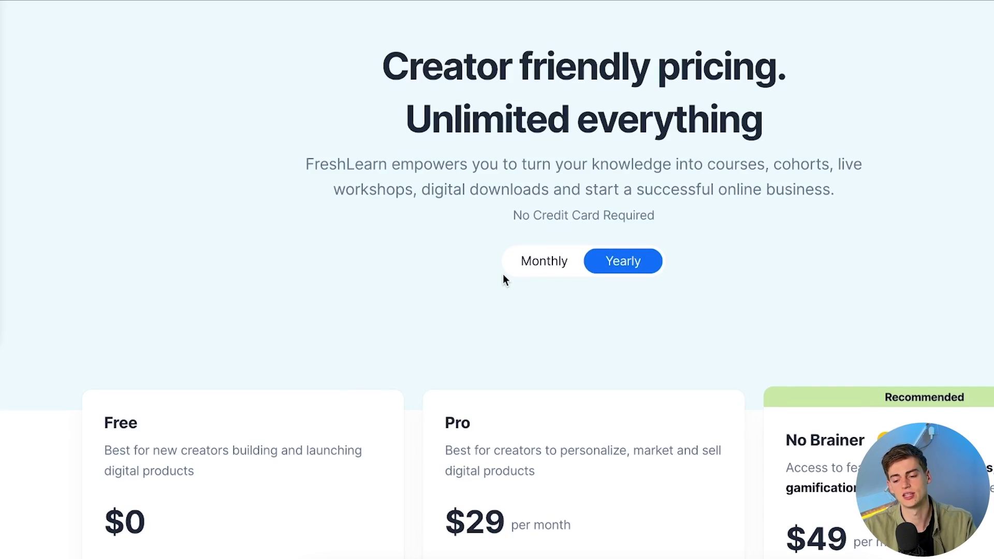
scroll(499, 243, down, 3)
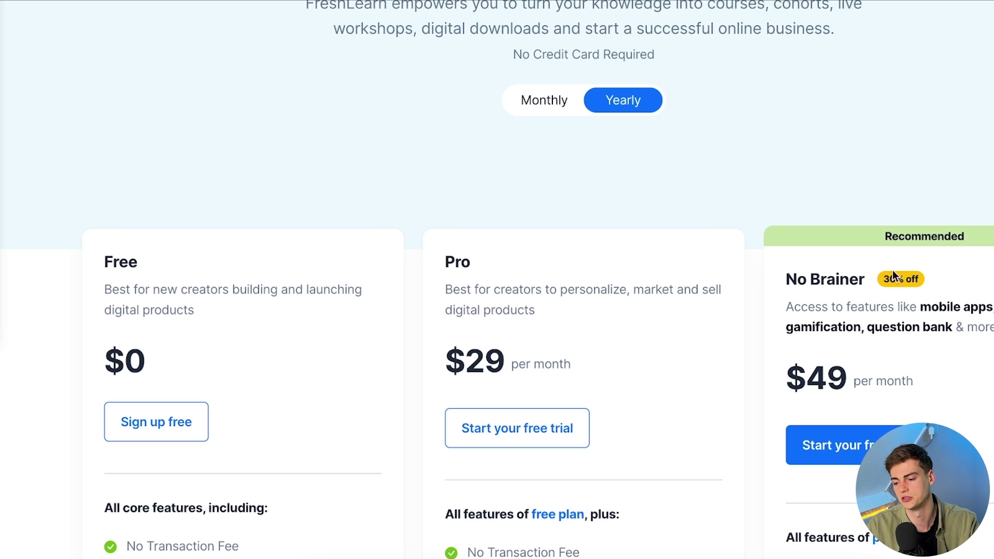
scroll(880, 282, down, 8)
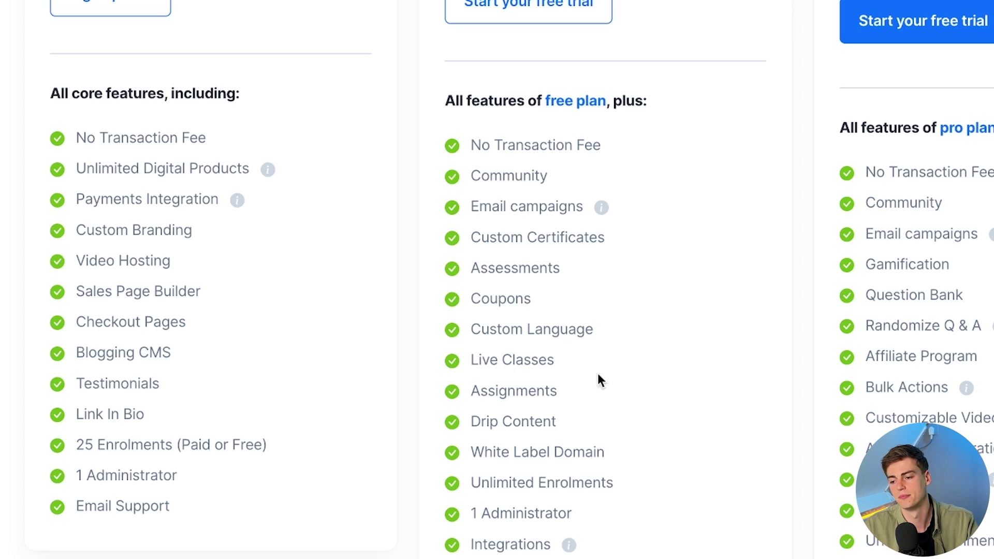
scroll(621, 376, up, 3)
scroll(648, 370, up, 5)
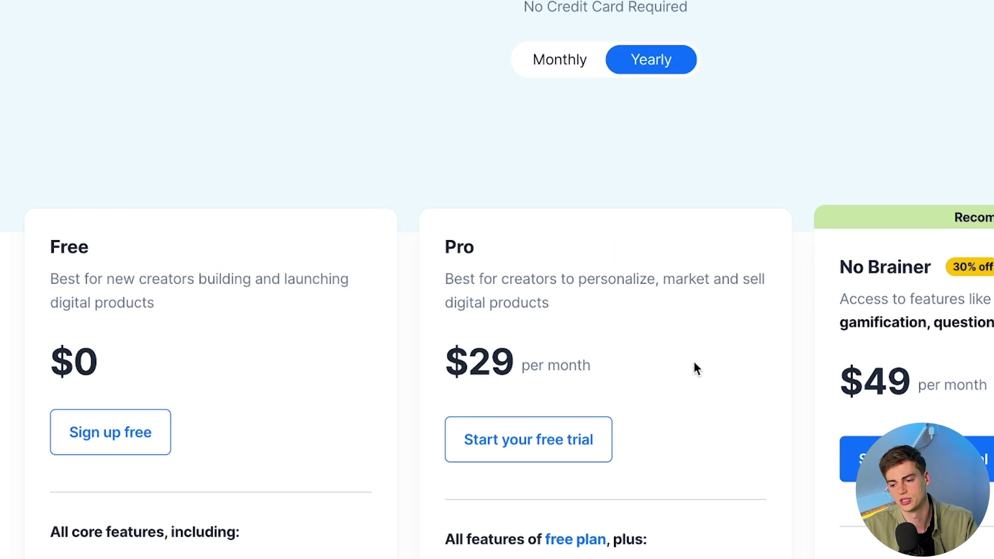
scroll(673, 393, down, 2)
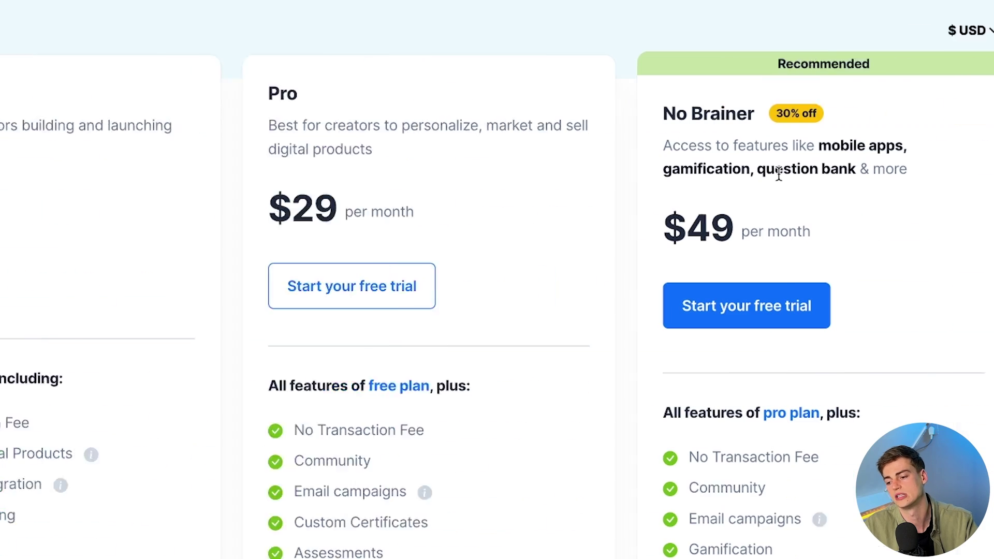
scroll(828, 189, down, 5)
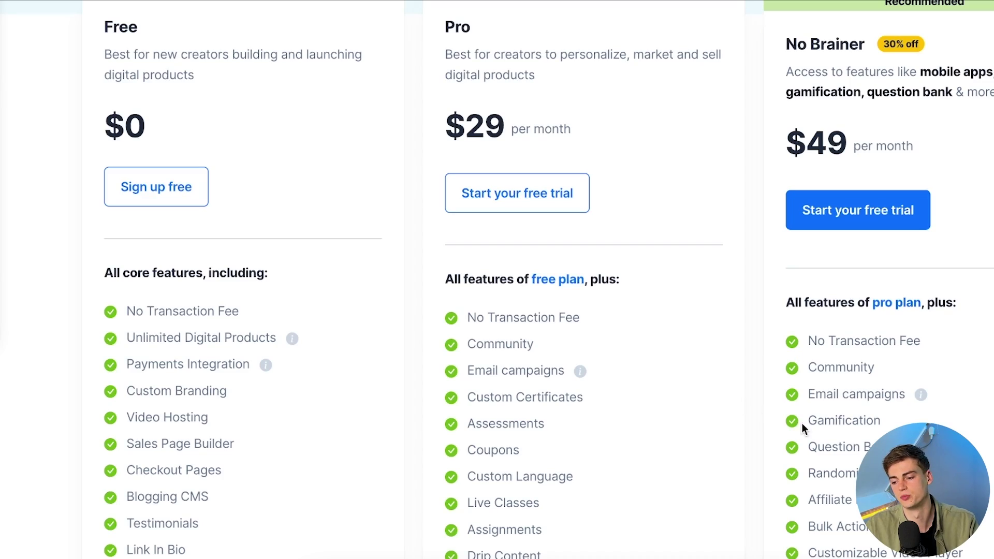
scroll(732, 423, down, 1)
scroll(932, 260, up, 2)
scroll(850, 414, down, 3)
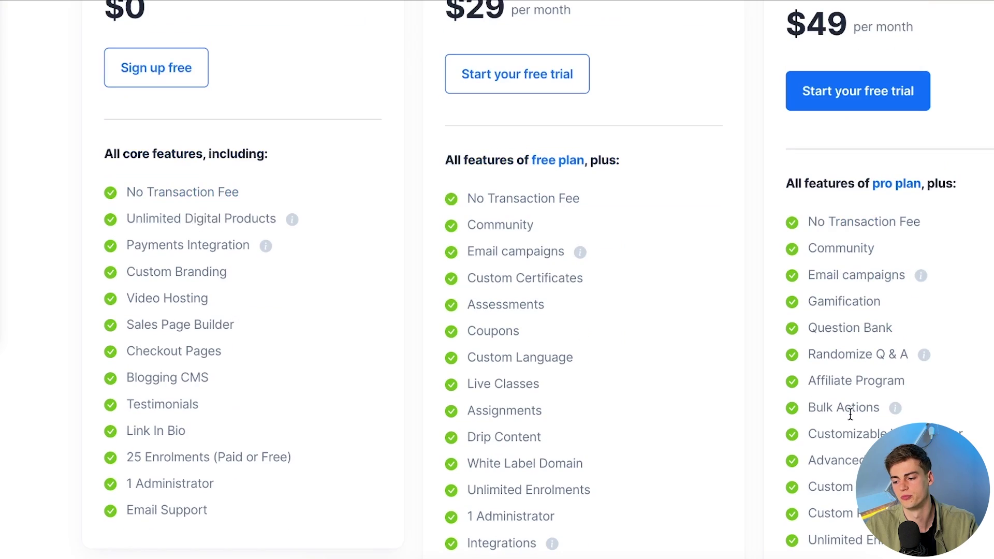
scroll(921, 394, down, 4)
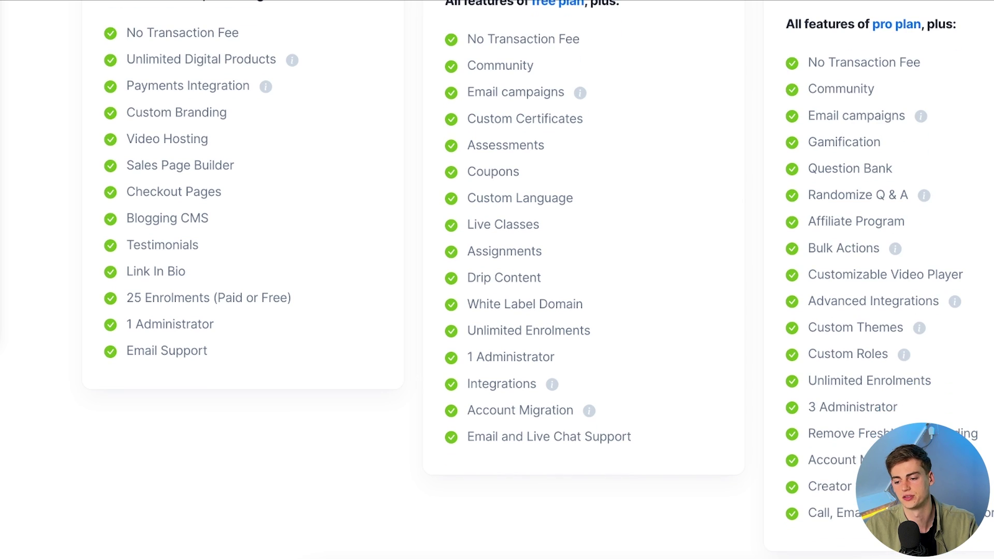
scroll(669, 320, down, 3)
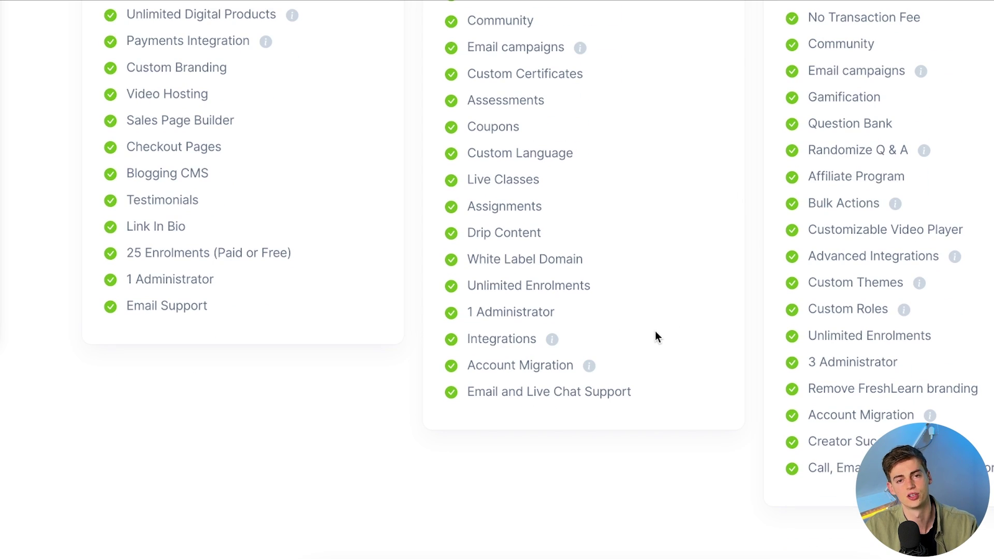